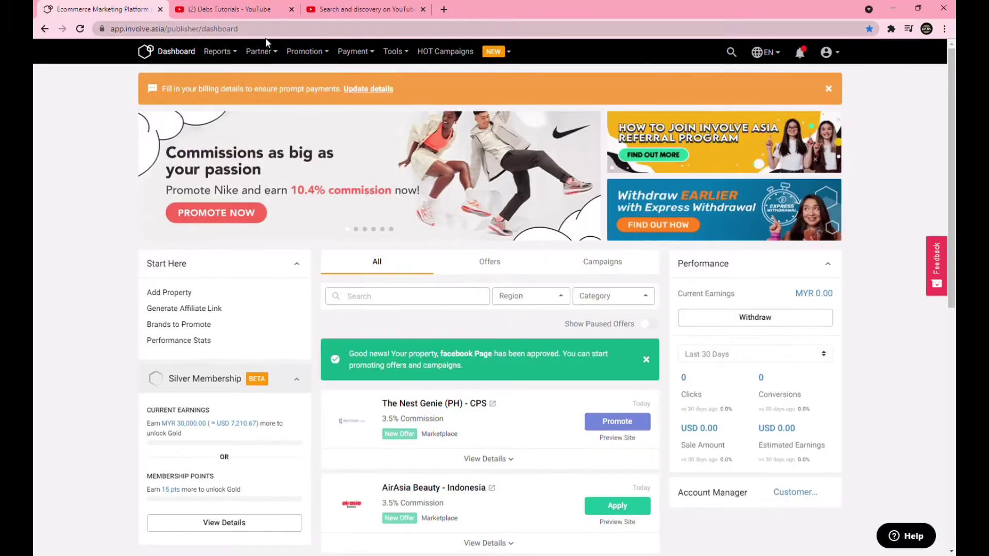
# Open the advertiser directory, look through the offers by category and choose to promote the Lazada (PH) offer
pyautogui.click(226, 76)
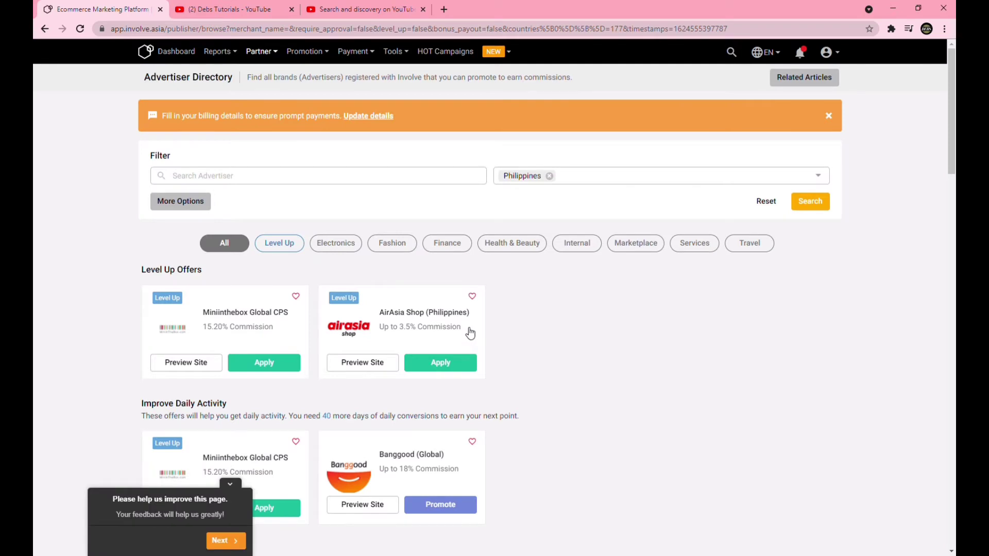
pyautogui.scroll(-1, 466, 332)
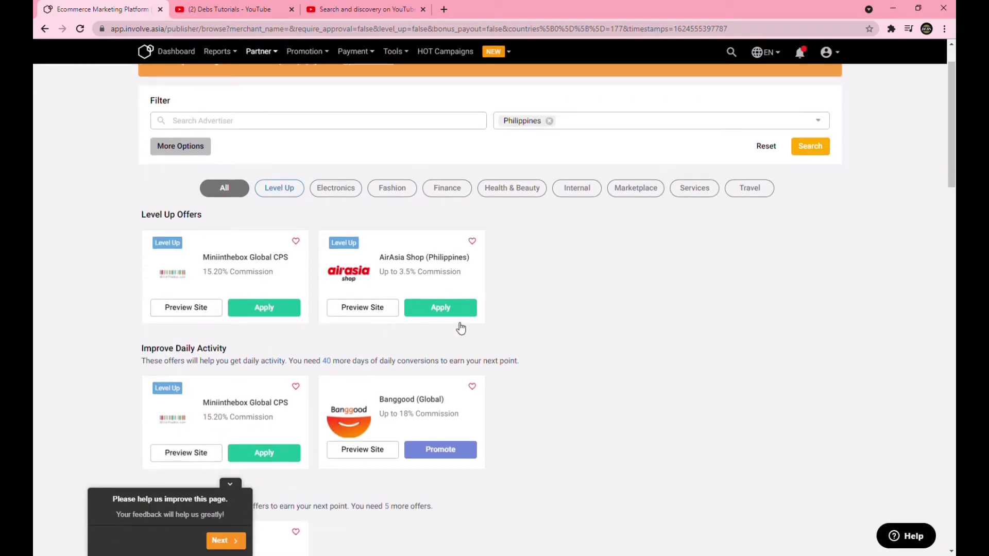
pyautogui.scroll(-1, 461, 328)
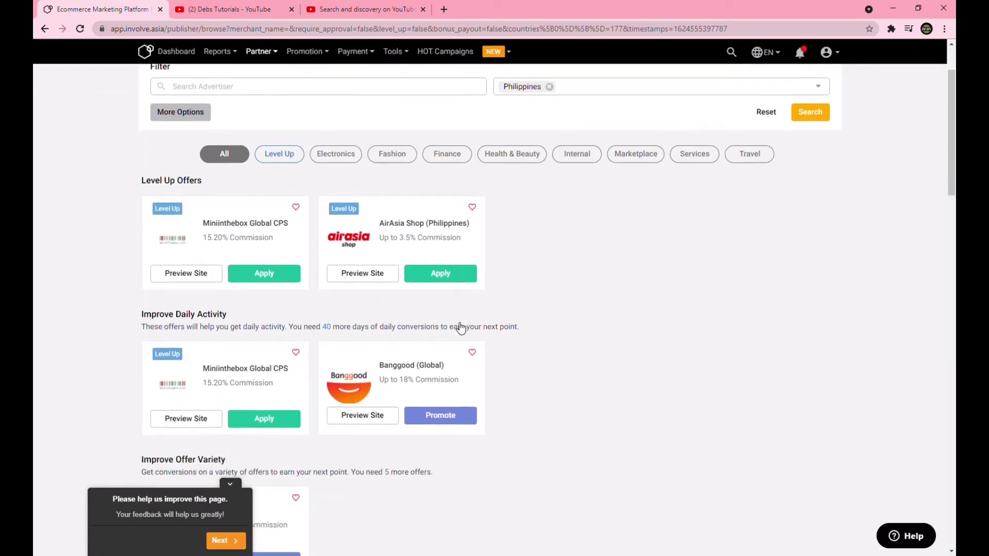
pyautogui.scroll(-1, 452, 318)
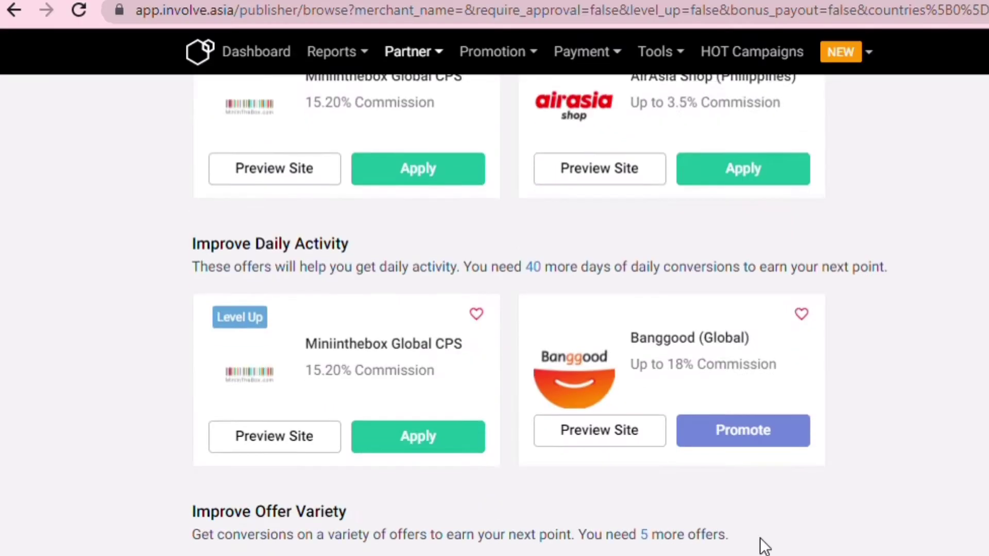
pyautogui.scroll(-4, 451, 319)
pyautogui.scroll(-5, 764, 544)
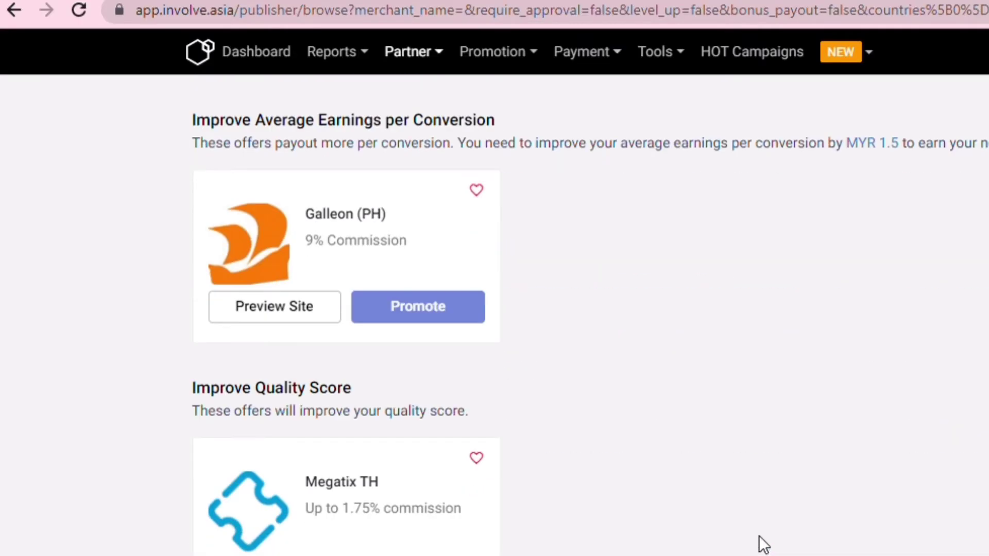
pyautogui.scroll(-4, 764, 544)
pyautogui.scroll(-8, 764, 543)
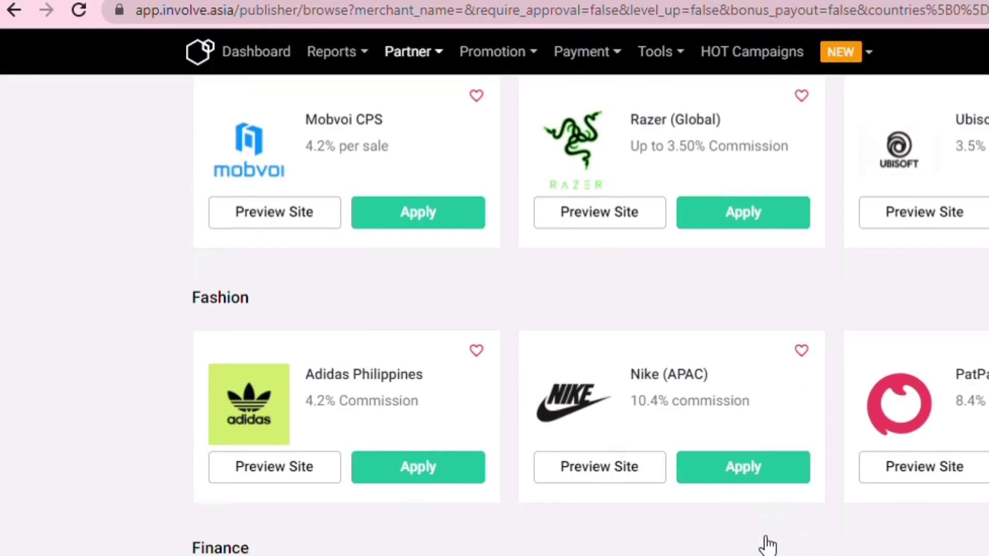
pyautogui.scroll(-2, 767, 545)
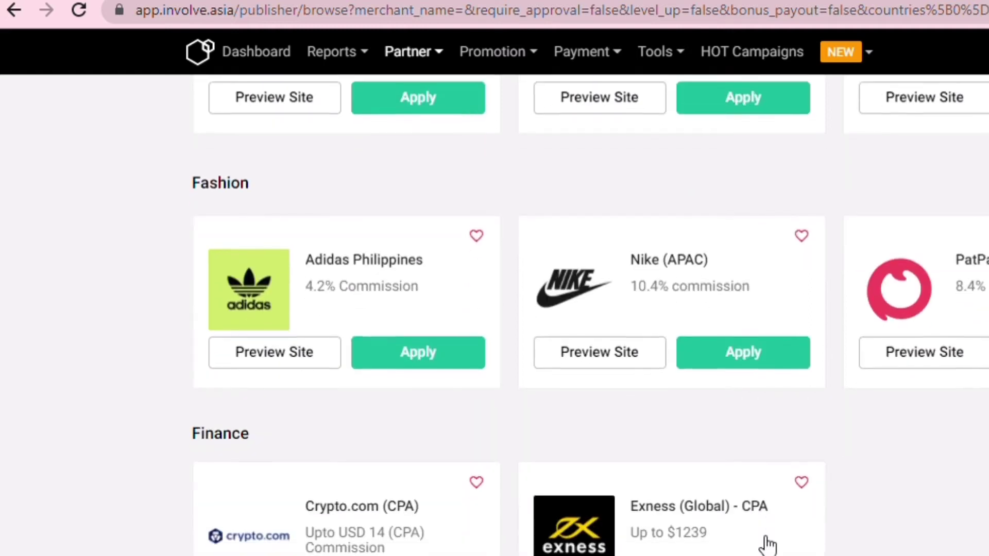
pyautogui.scroll(-2, 767, 544)
pyautogui.scroll(-4, 767, 545)
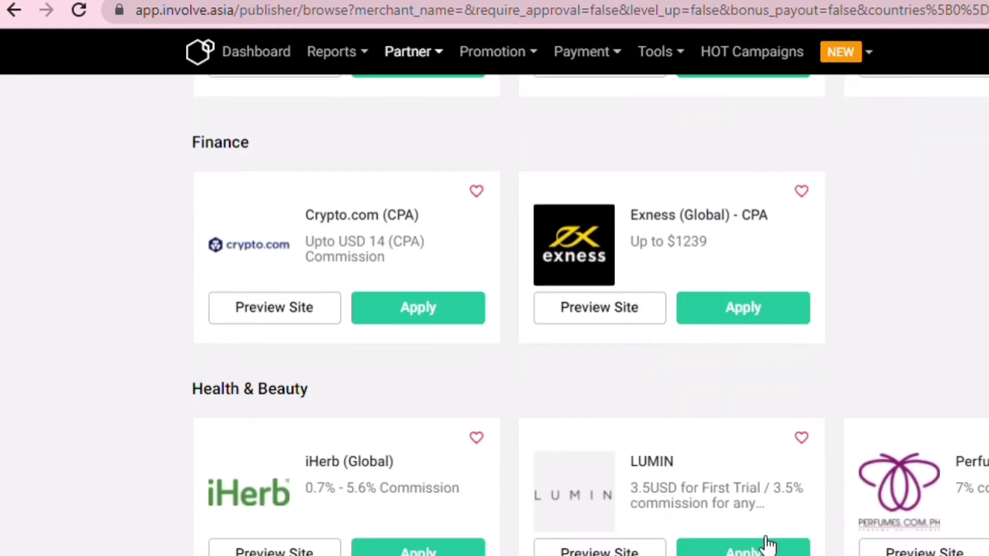
pyautogui.scroll(-4, 767, 545)
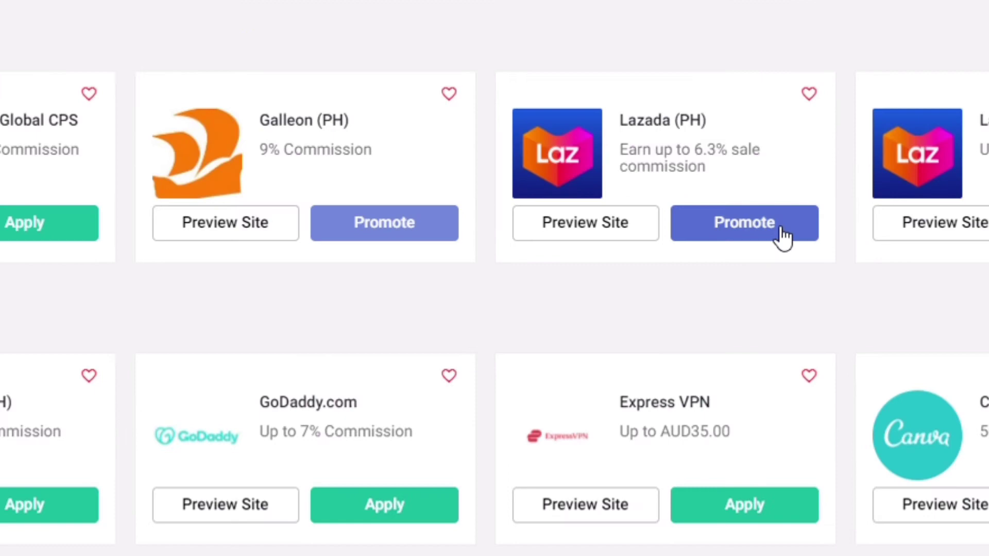
pyautogui.click(782, 236)
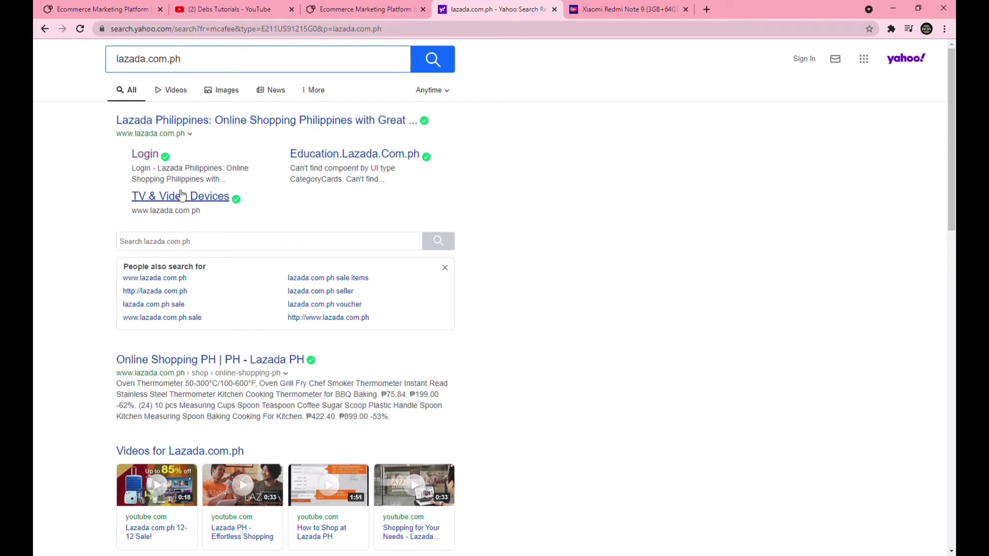
# Close the Yahoo results for lazada.com.ph and copy the web address of the Xiaomi Redmi Note 9 product page on Lazada
pyautogui.click(621, 15)
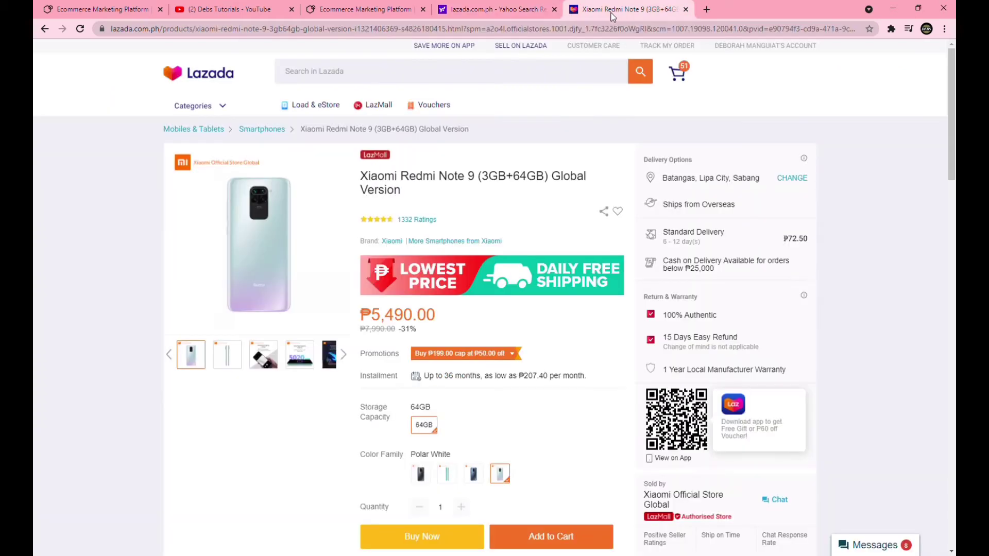
pyautogui.click(554, 9)
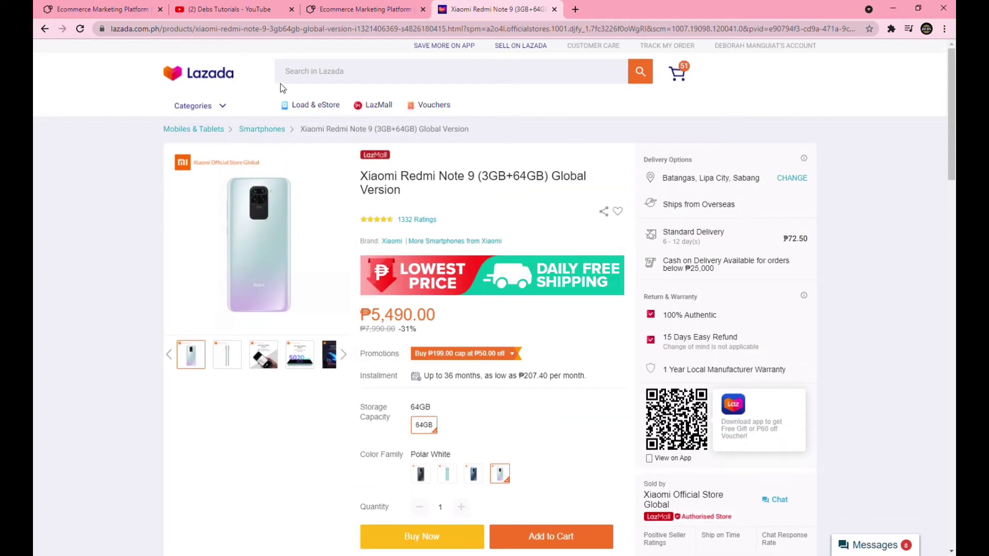
pyautogui.click(497, 31)
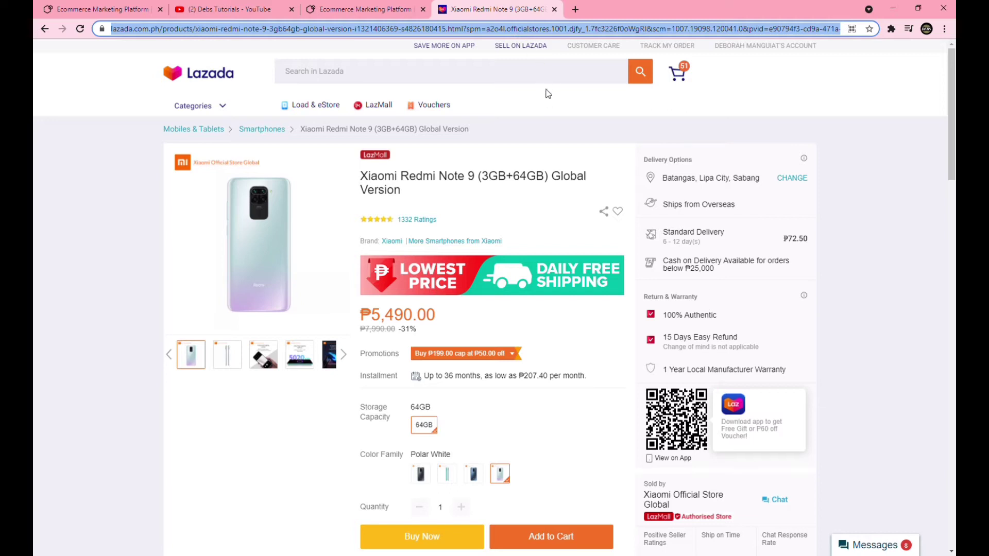
# Generate a Lazada (PH) affiliate link from the copied product address for the facebook Page property and copy the generated link
pyautogui.click(373, 10)
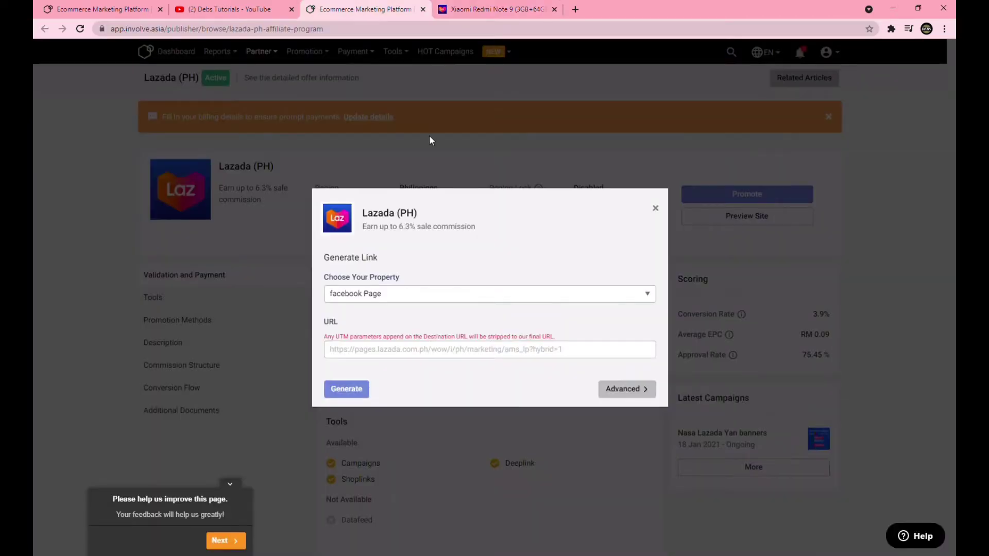
pyautogui.click(432, 352)
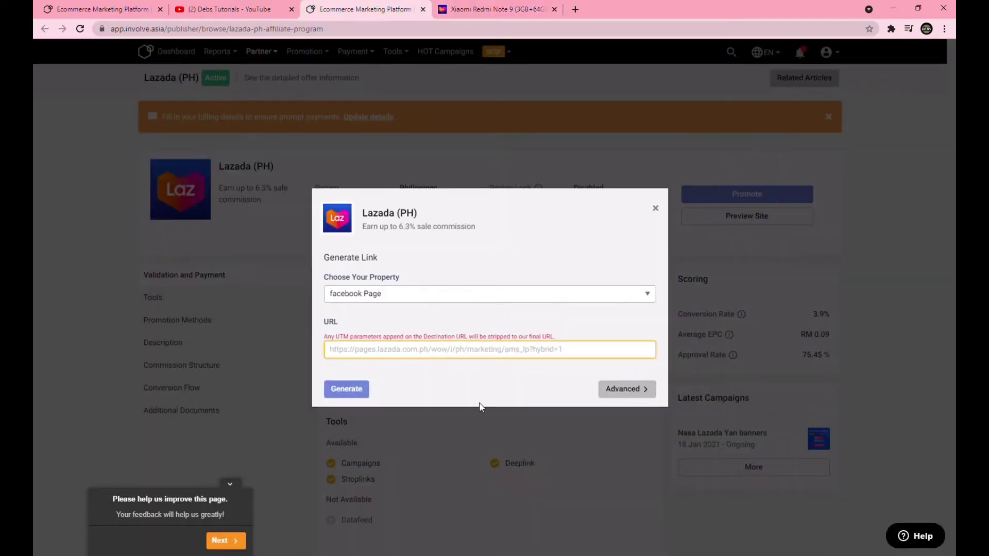
pyautogui.hotkey('ctrl', 'v')
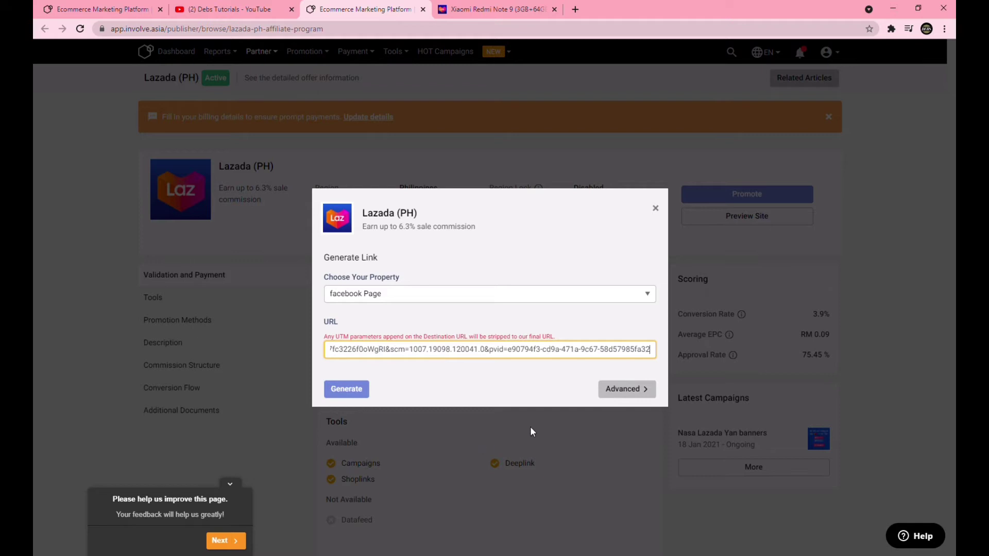
pyautogui.click(346, 391)
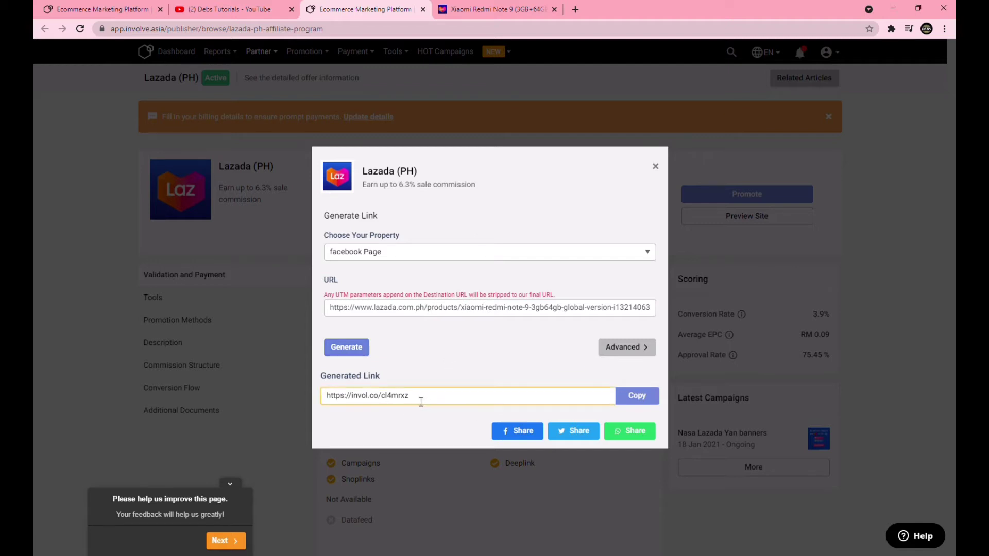
pyautogui.moveTo(421, 401); pyautogui.dragTo(320, 397)
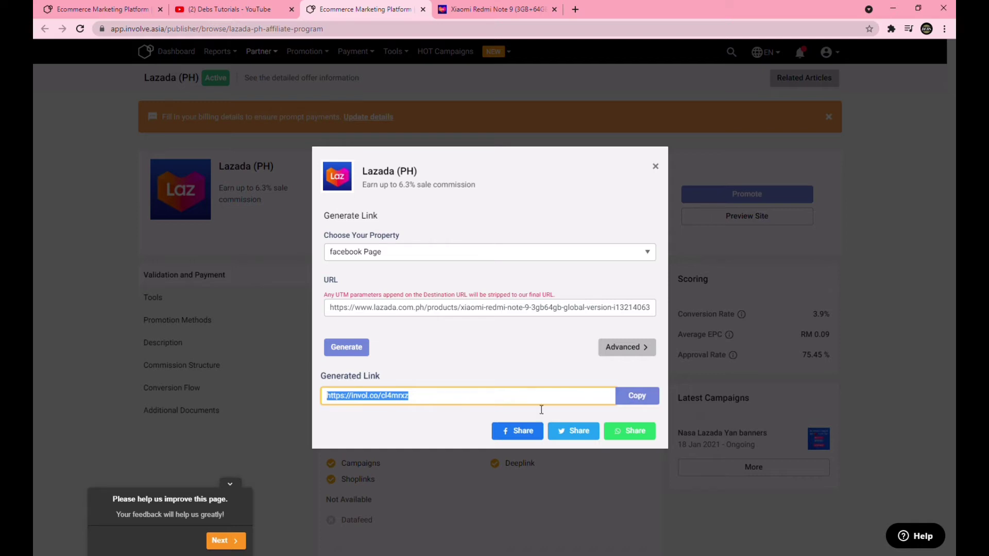
pyautogui.click(651, 404)
# Open Facebook in a new browser tab and go to the account's own profile page
pyautogui.click(232, 9)
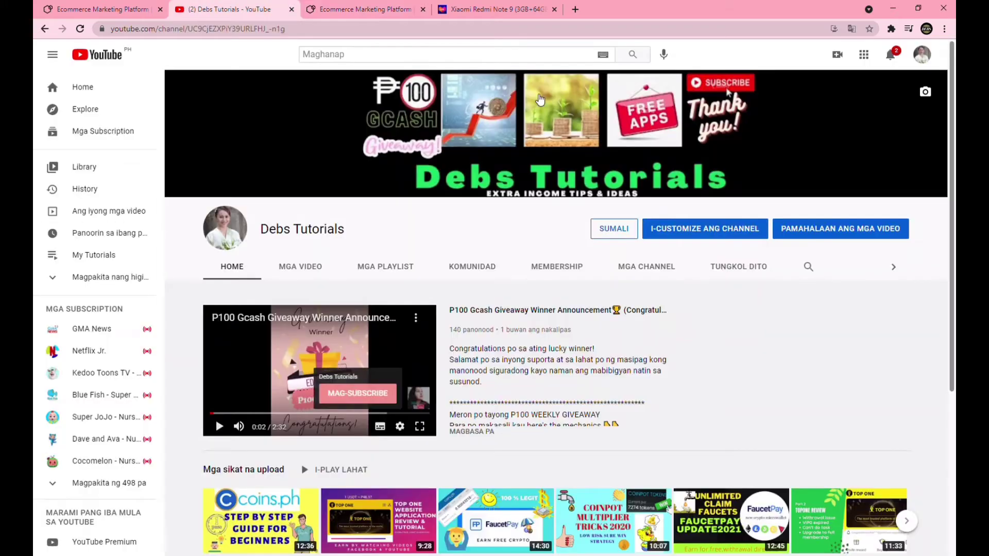
pyautogui.click(575, 9)
pyautogui.write('facebok')
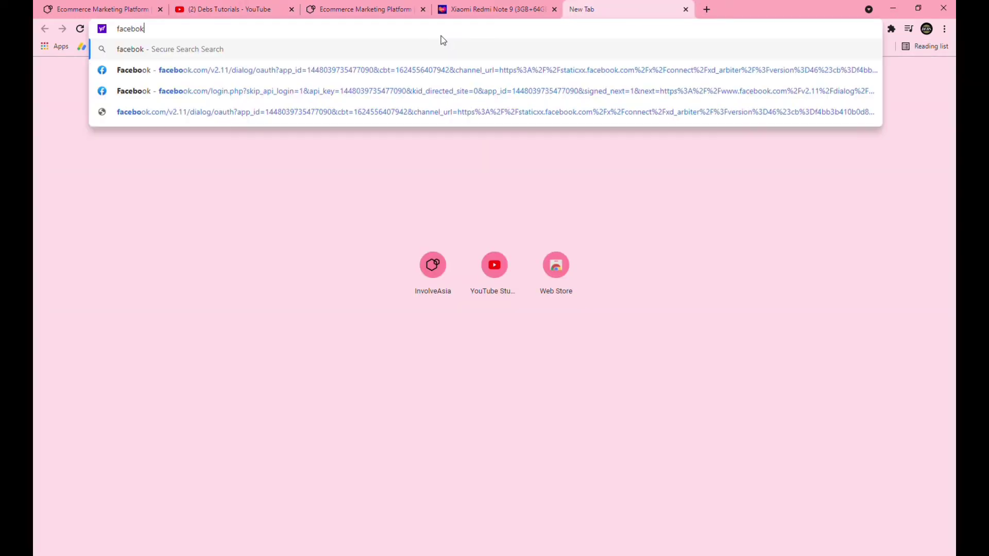
pyautogui.press('BackSpace')
pyautogui.write('ok')
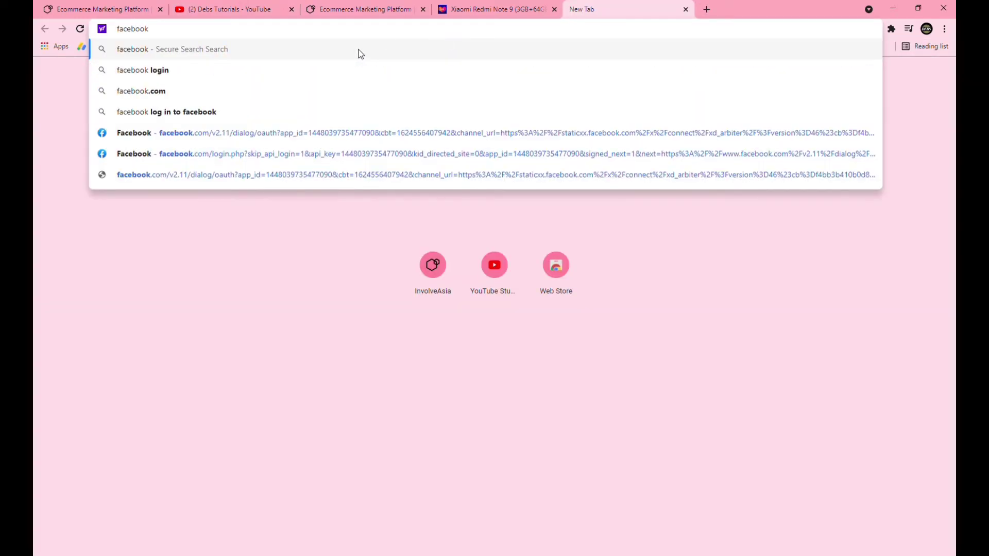
pyautogui.click(180, 134)
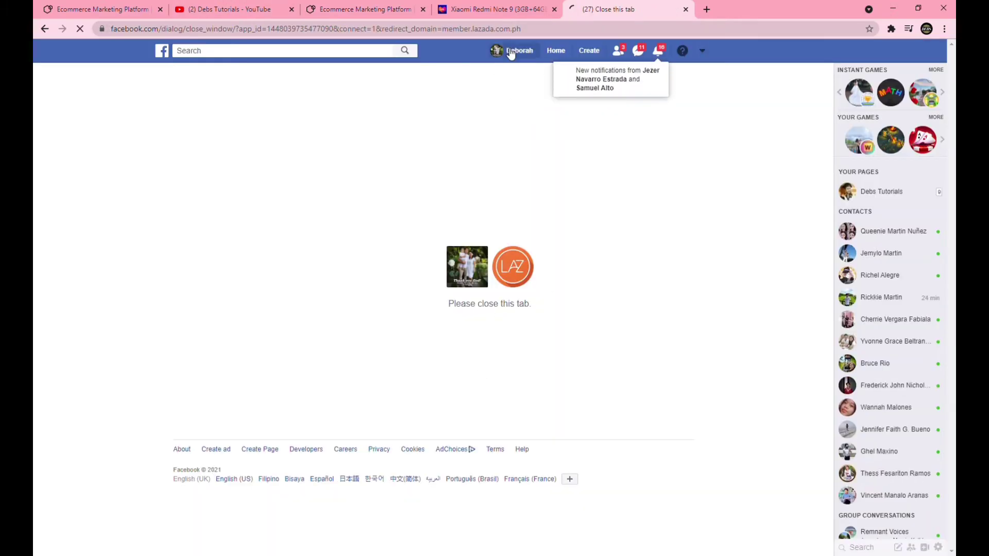
pyautogui.click(510, 49)
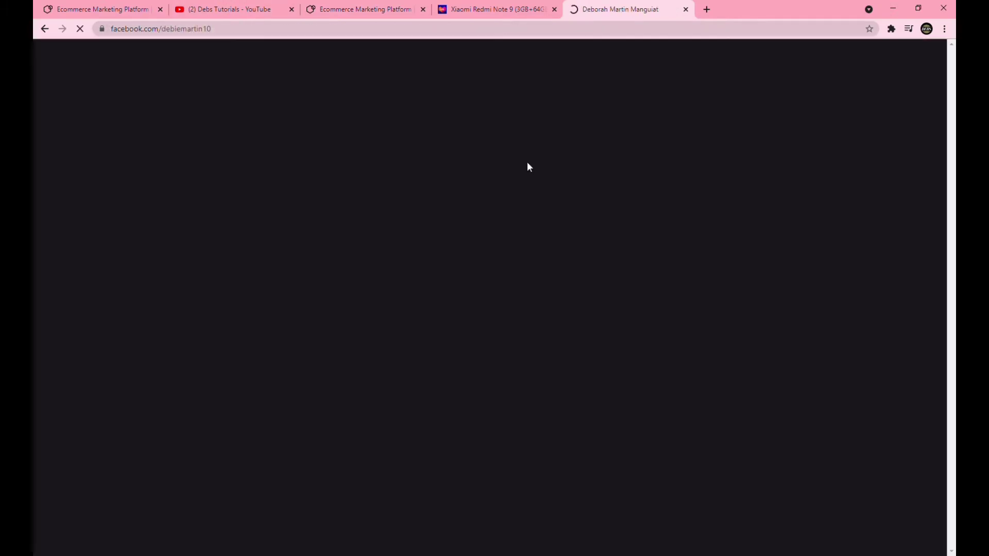
# Start a new public post on the profile and paste the copied affiliate link into it
pyautogui.scroll(-2, 184, 210)
pyautogui.click(520, 192)
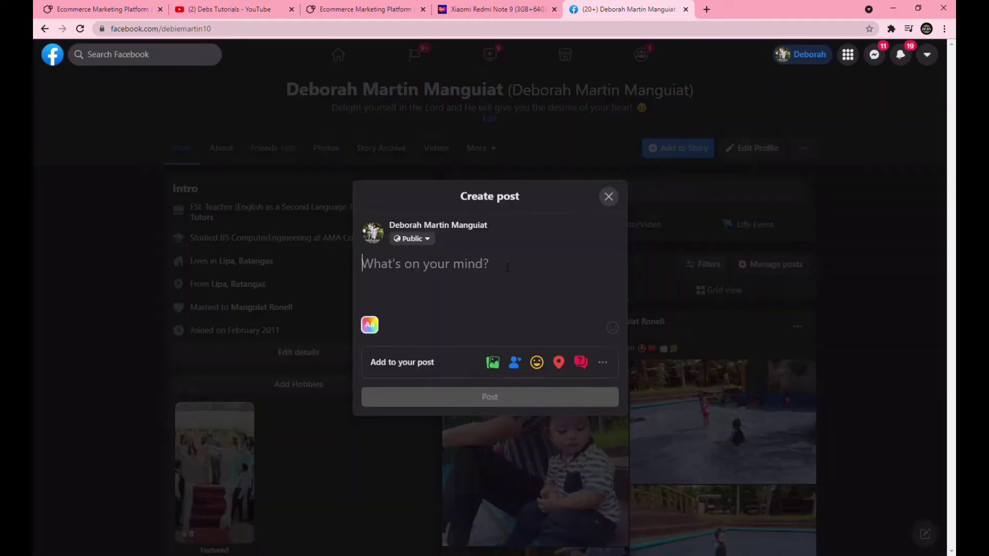
pyautogui.hotkey('ctrl', 'v')
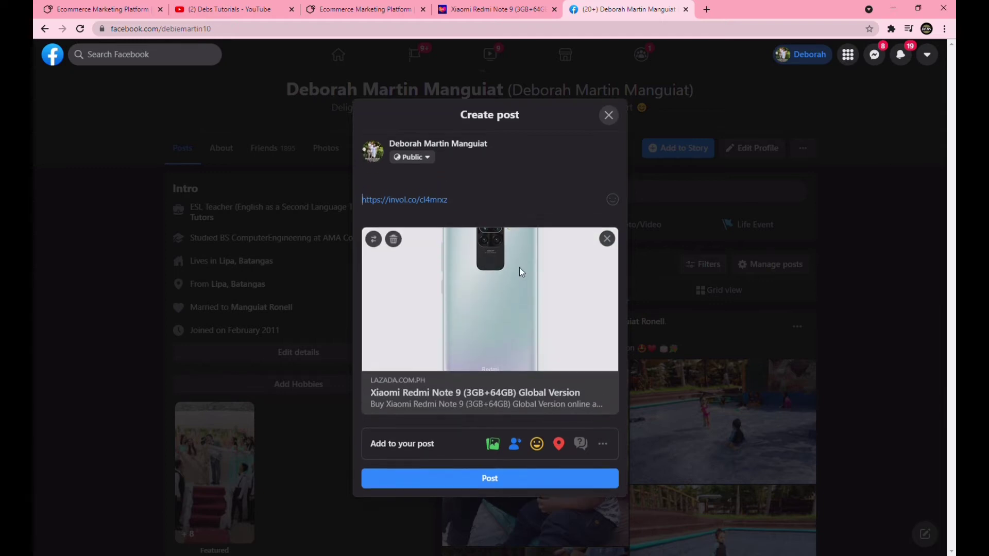
# Add the caption "Xiaomi Redmi Note 9 (3GB+64GB) Global Version" on the line above the link in the post
pyautogui.press('BackSpace')
pyautogui.press('Up')
pyautogui.write('x')
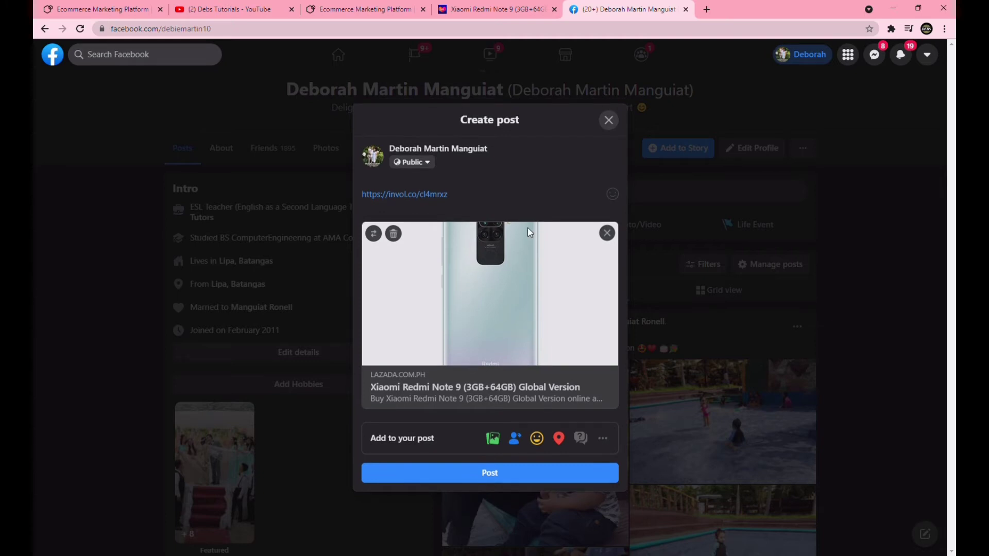
pyautogui.write('iaomi Redmi Note 9 ')
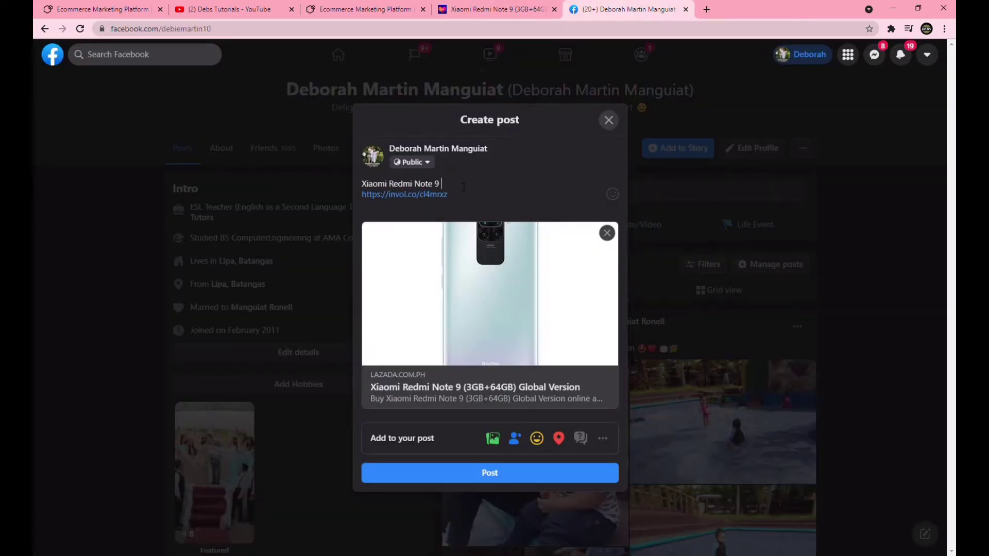
pyautogui.write('(3GB+64GB) Global Version')
# Put "Lowest Prize" in front of the product name in the caption and publish the post
pyautogui.press('Home')
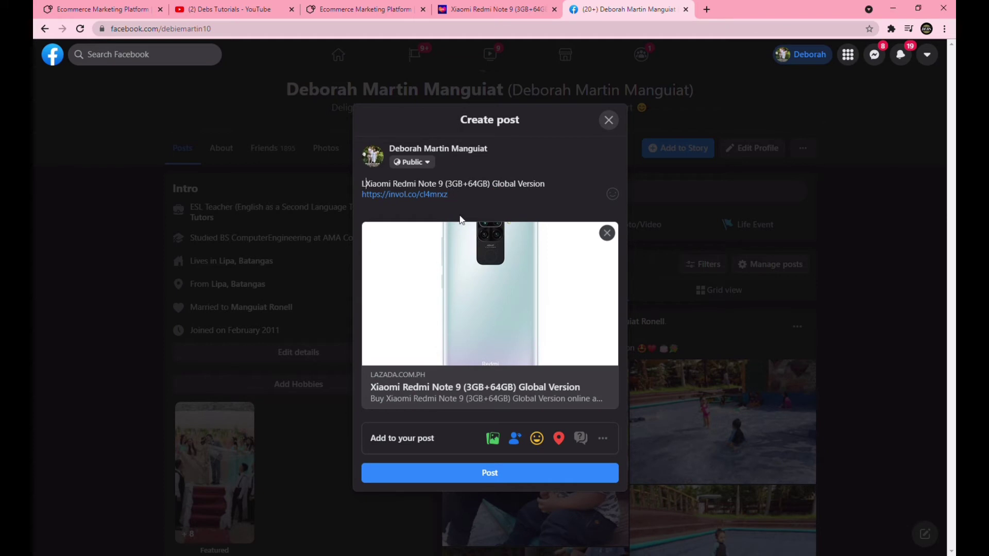
pyautogui.write('Lowest Prize')
pyautogui.press('Return')
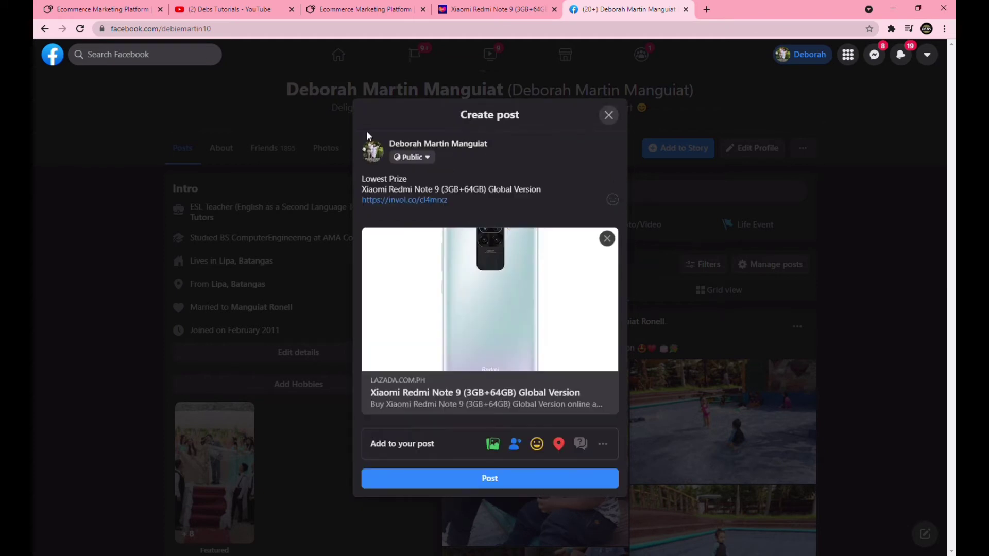
pyautogui.press('Delete')
pyautogui.click(518, 478)
pyautogui.scroll(-3, 566, 309)
pyautogui.scroll(3, 566, 296)
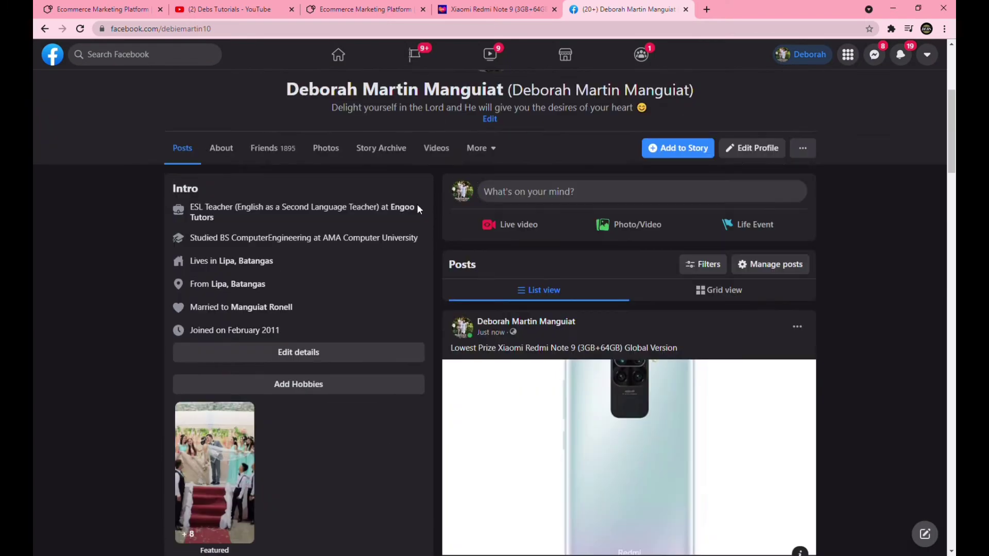
# Open the group sharing dialog for the new Redmi Note 9 post and search the groups for "murang b"
pyautogui.scroll(-2, 567, 435)
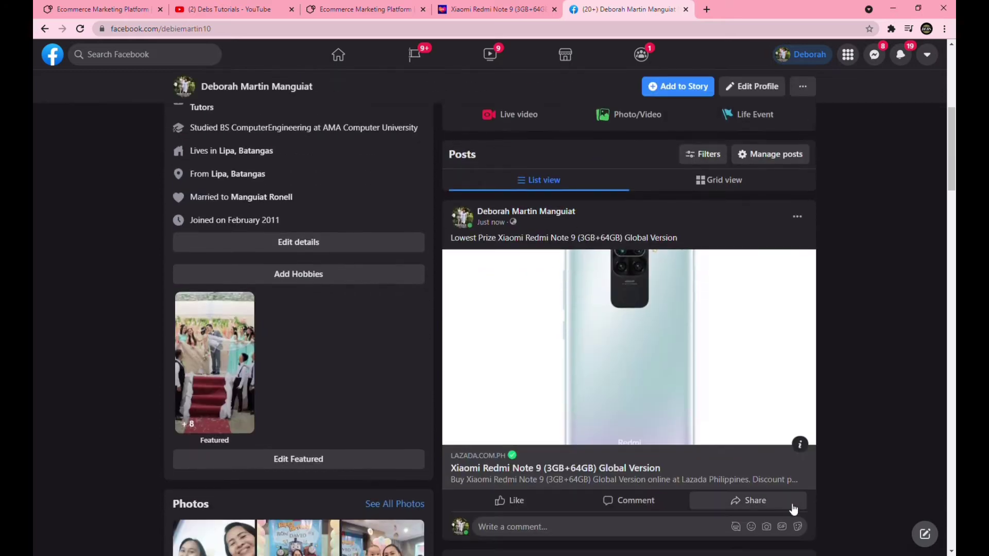
pyautogui.click(772, 504)
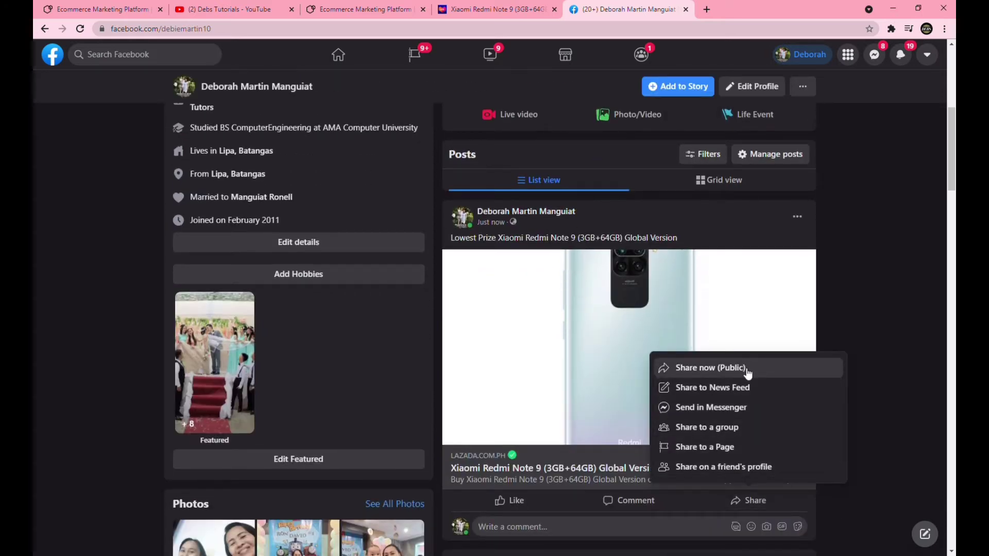
pyautogui.click(707, 425)
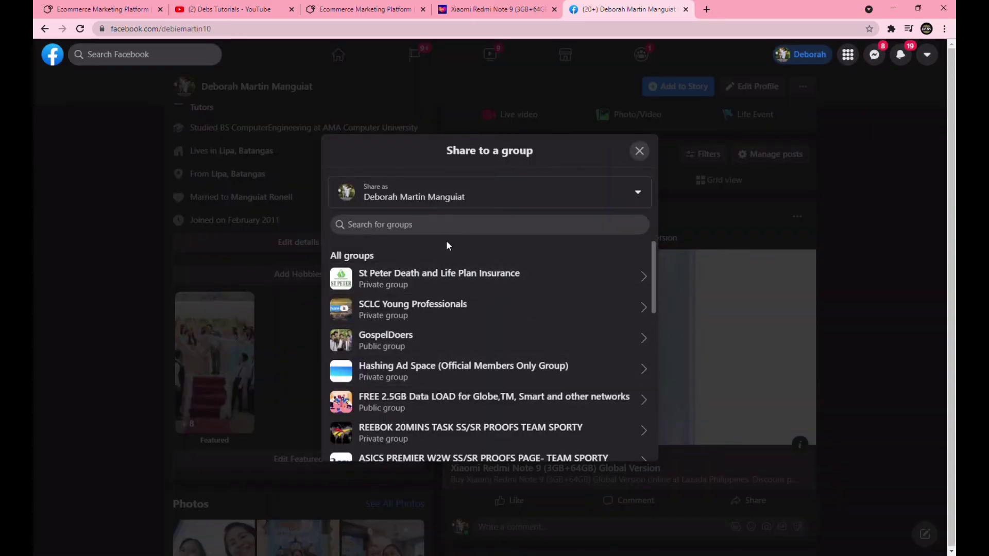
pyautogui.click(422, 225)
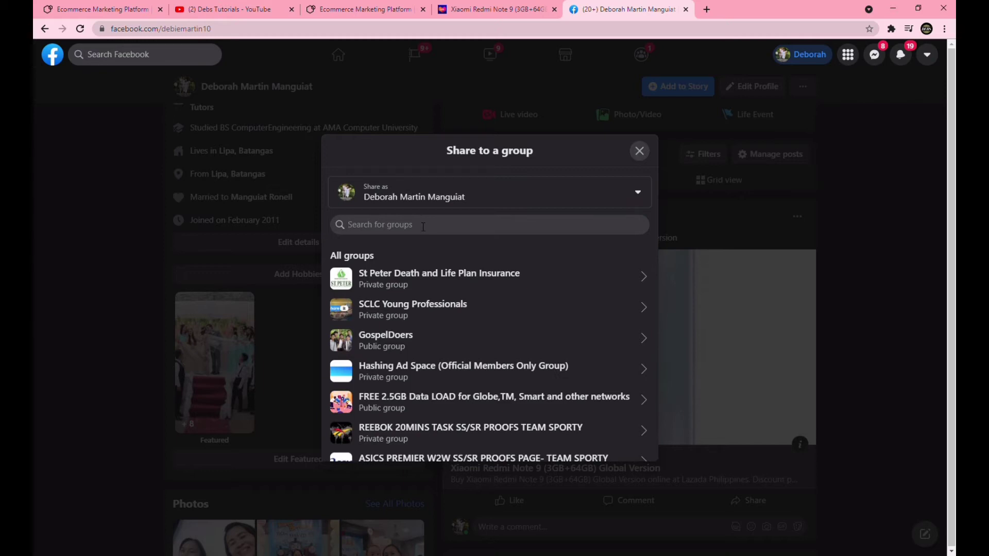
pyautogui.write('muranf')
pyautogui.write(' b')
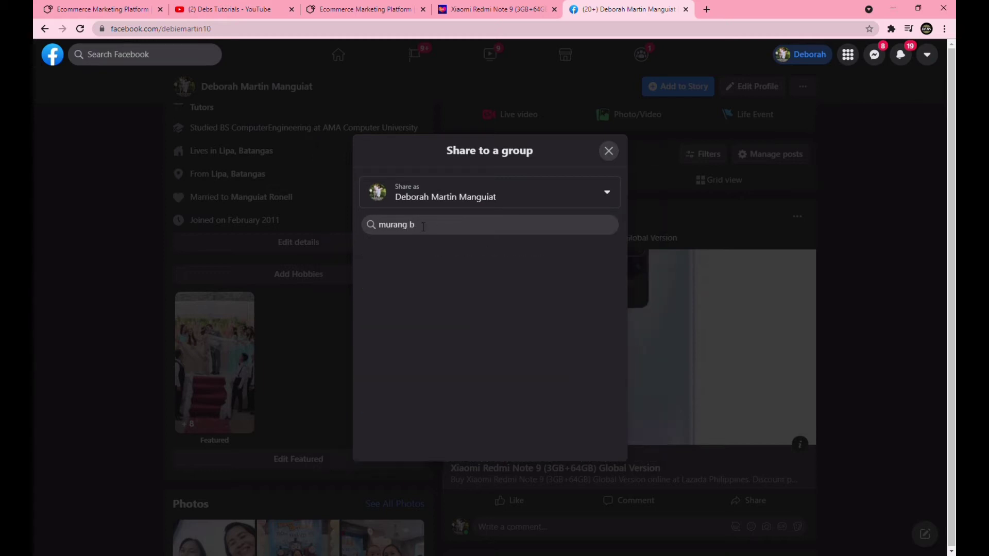
# Replace the group search with "buy and sell" and close the sharing dialog without sharing
pyautogui.press('BackSpace')
pyautogui.press('BackSpace')
pyautogui.press('BackSpace')
pyautogui.press('BackSpace')
pyautogui.press('BackSpace')
pyautogui.press('BackSpace')
pyautogui.press('BackSpace')
pyautogui.press('BackSpace')
pyautogui.write('buy and sell')
pyautogui.click(606, 150)
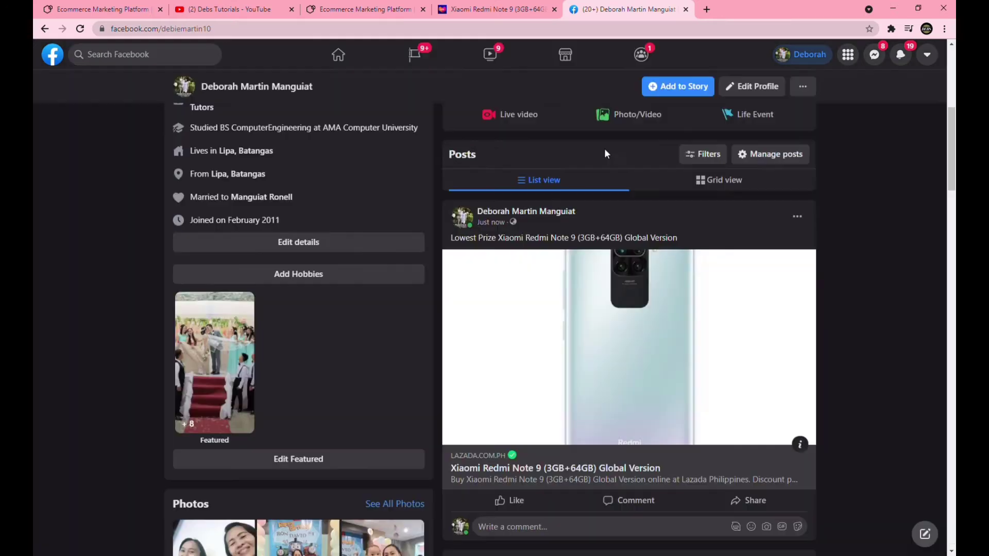
# Select and copy the whole content of the Redmi Note 9 post, including its caption and link preview
pyautogui.scroll(3, 659, 409)
pyautogui.tripleClick(672, 382)
pyautogui.scroll(-3, 545, 413)
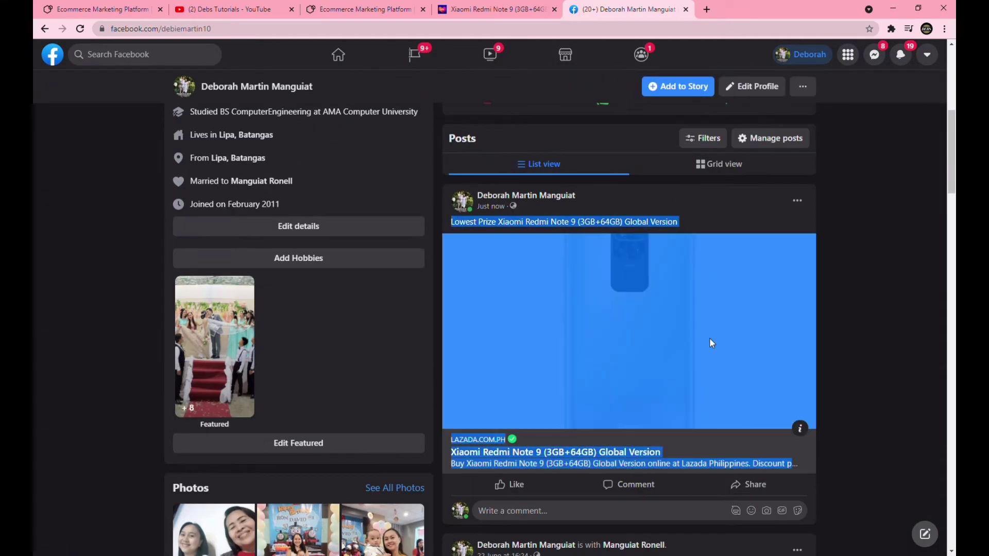
# Search Facebook for "lazada" and return to the profile page
pyautogui.scroll(8, 711, 341)
pyautogui.click(155, 55)
pyautogui.write('lazada')
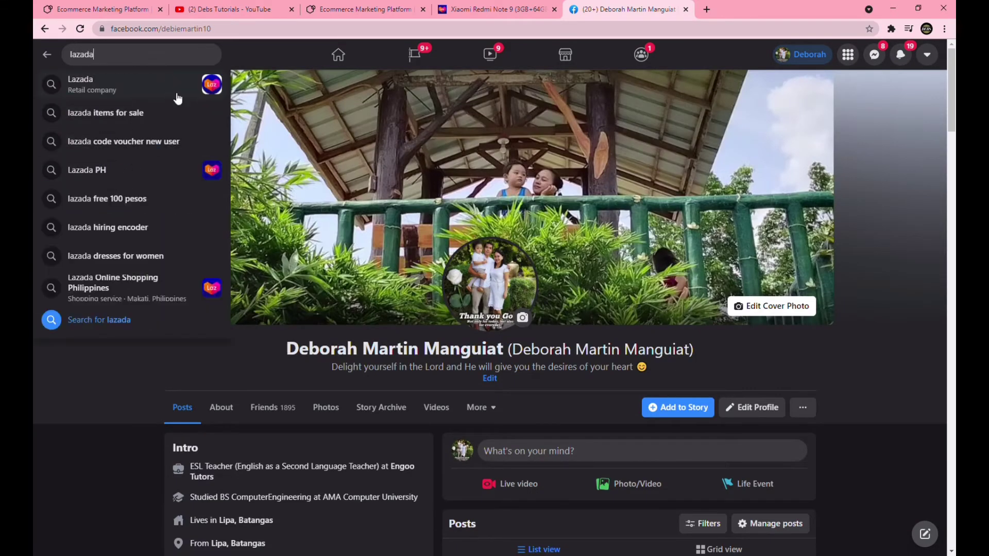
pyautogui.press('Return')
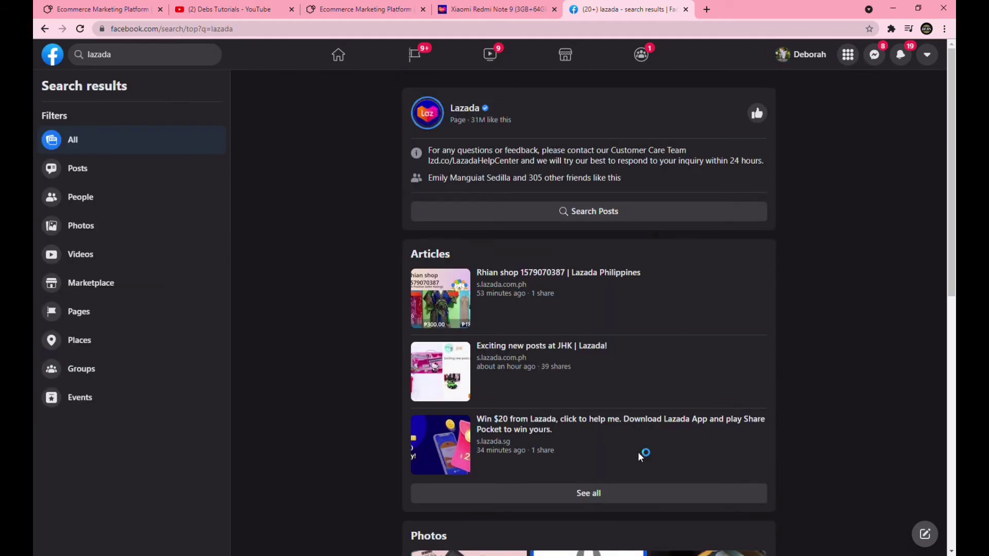
pyautogui.click(45, 28)
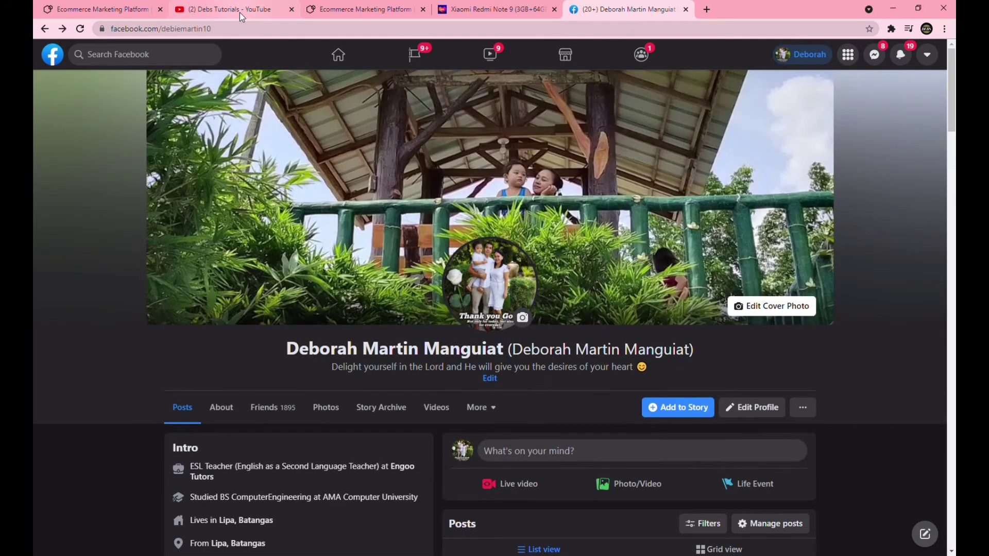
# Switch to YouTube Studio, open the newest video's details and delete the blank line above "Copyright Disclaimer" in the description
pyautogui.click(239, 10)
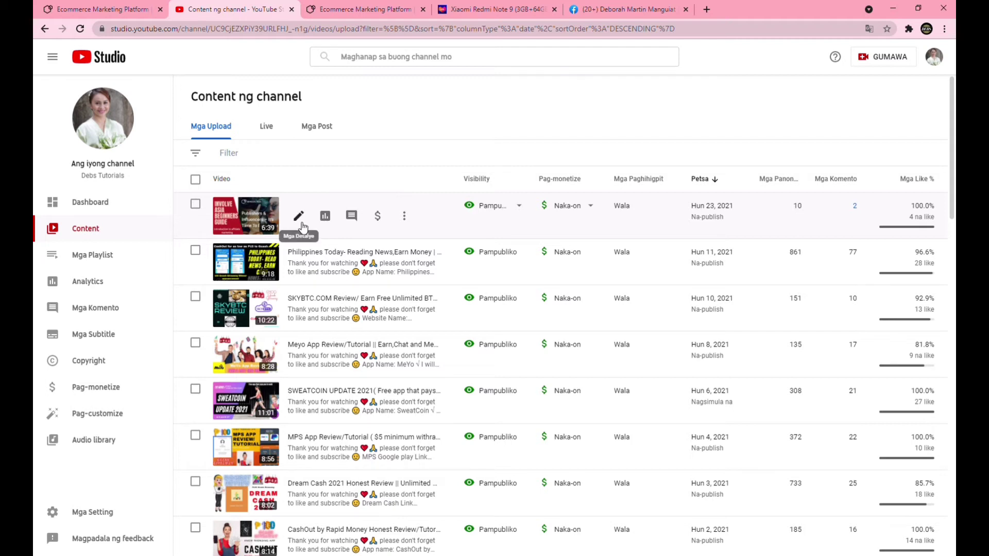
pyautogui.click(302, 224)
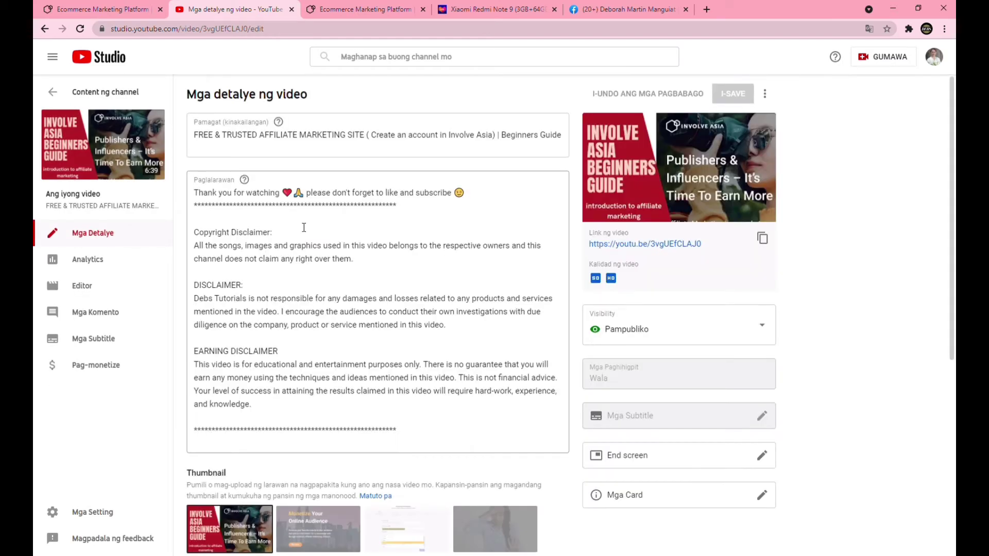
pyautogui.click(222, 229)
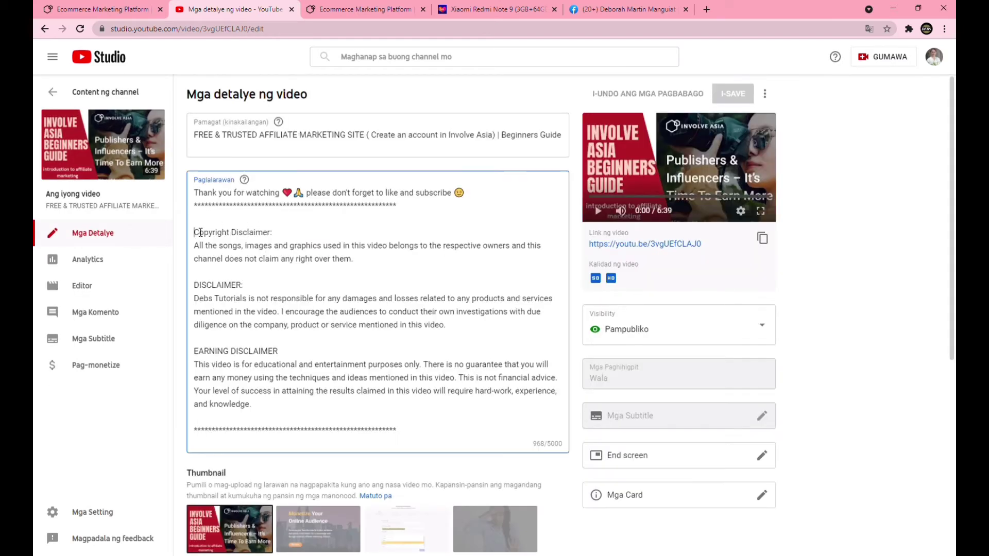
pyautogui.press('BackSpace')
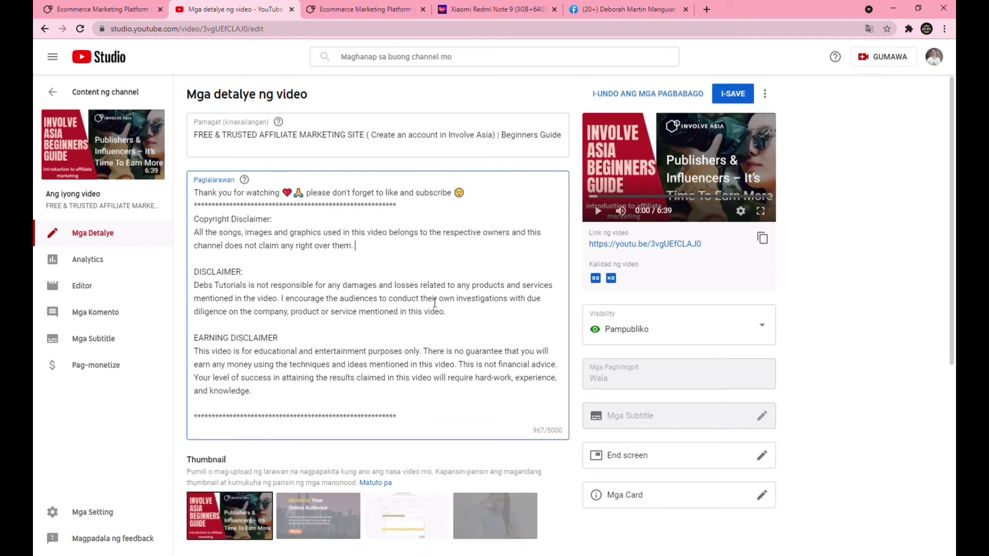
# Make room below the copyright disclaimer in the video description and paste the copied Redmi Note 9 post text there
pyautogui.press('Return')
pyautogui.press('Return')
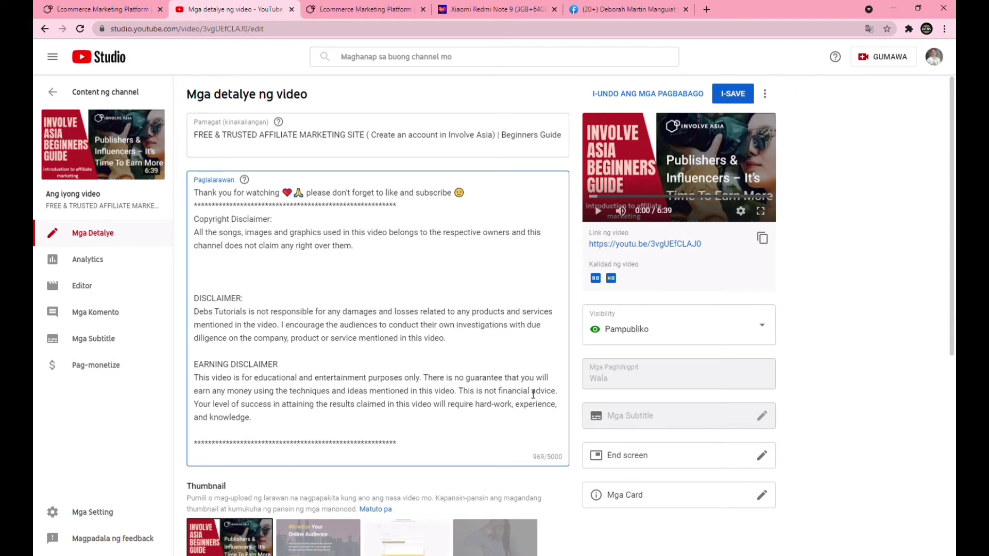
pyautogui.press('BackSpace')
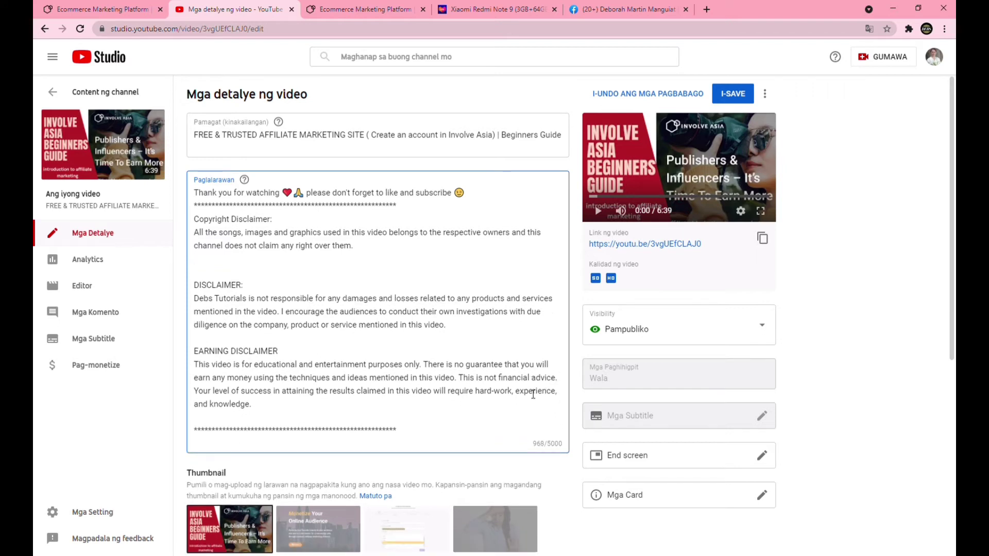
pyautogui.write('Lowest Prize Xiaomi Redmi Note 9 (3GB+64GB) Global Version Xiaomi Redmi Note 9 (3GB+64GB) Global Version LAZADA.COM.PH Xiaomi Redmi Note 9 (3GB+64GB) Global Version Buy Xiaomi Redmi Note 9 (3GB+64GB) Global Version online at Lazada Philippines. Discount prices a')
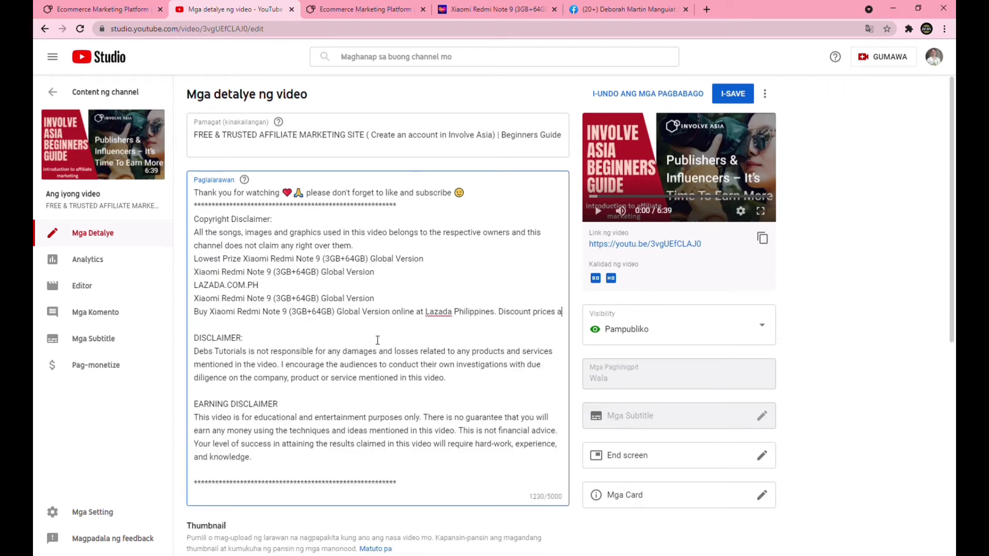
# Delete the repeated product name and "Buy Xiaomi Redmi Note 9" line below LAZADA.COM.PH, and insert a line break after the copyright disclaimer
pyautogui.moveTo(194, 298); pyautogui.dragTo(562, 313)
pyautogui.press('BackSpace')
pyautogui.click(377, 247)
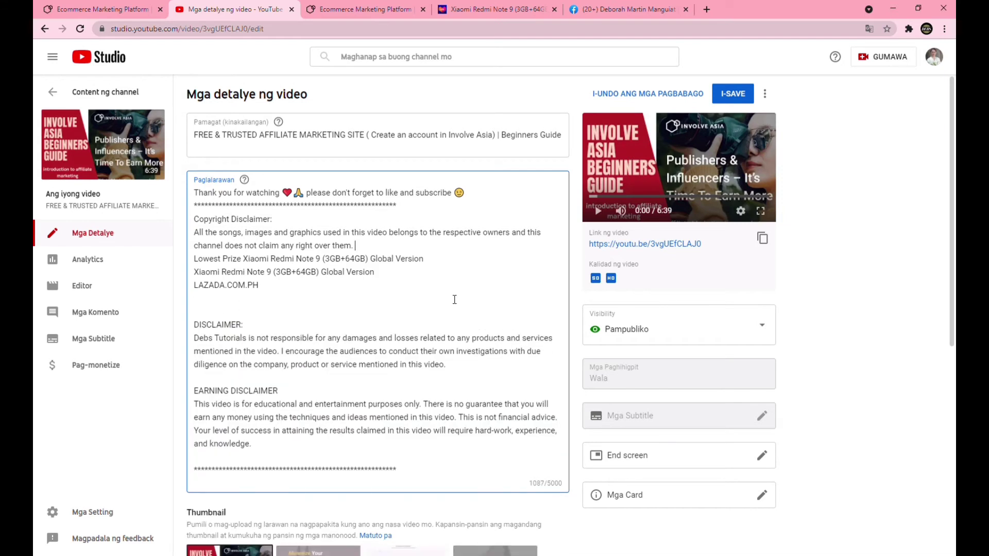
pyautogui.press('Return')
pyautogui.hotkey('shift', 'Up')
pyautogui.hotkey('shift', 'Up')
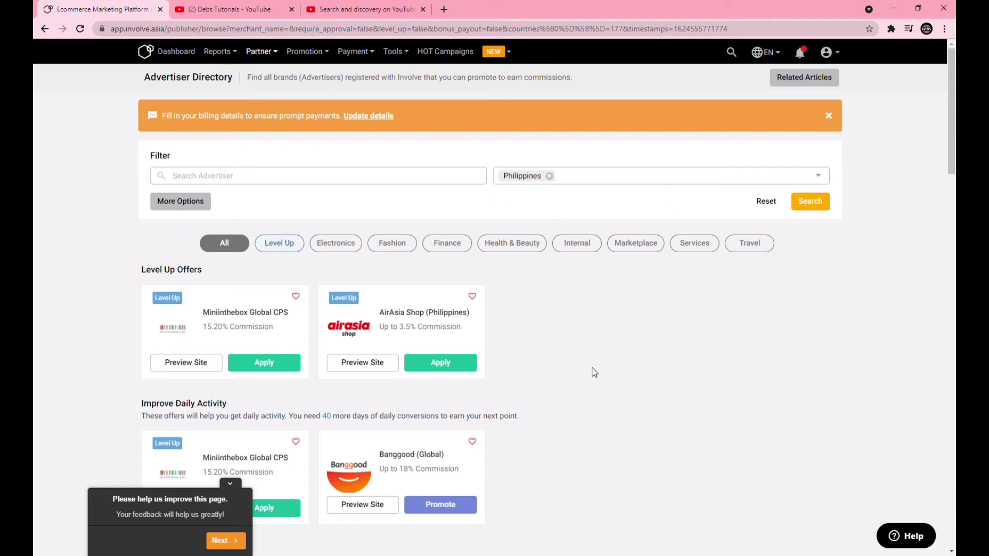
# Search the Involve Asia advertiser directory for Lazada (PH) in the Philippines
pyautogui.click(317, 188)
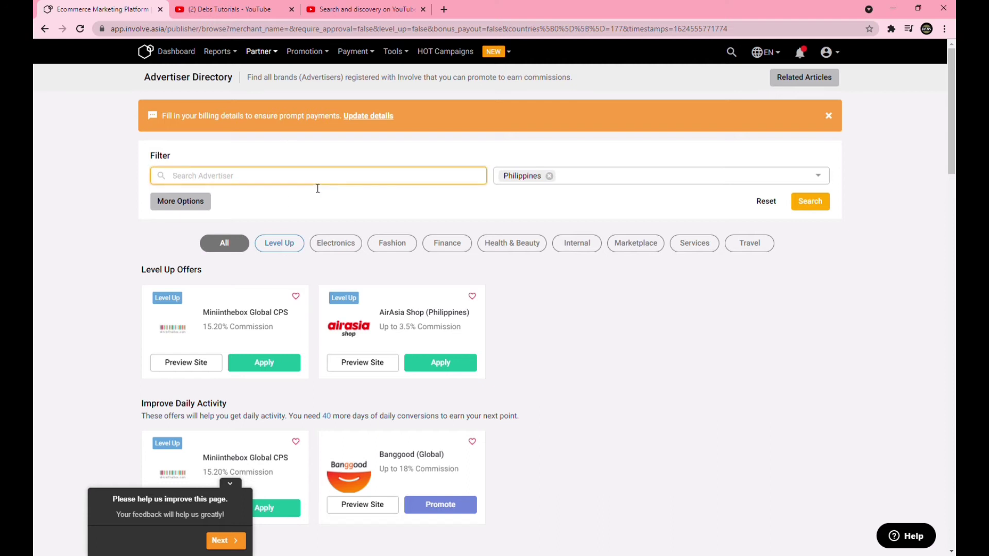
pyautogui.write('Iza')
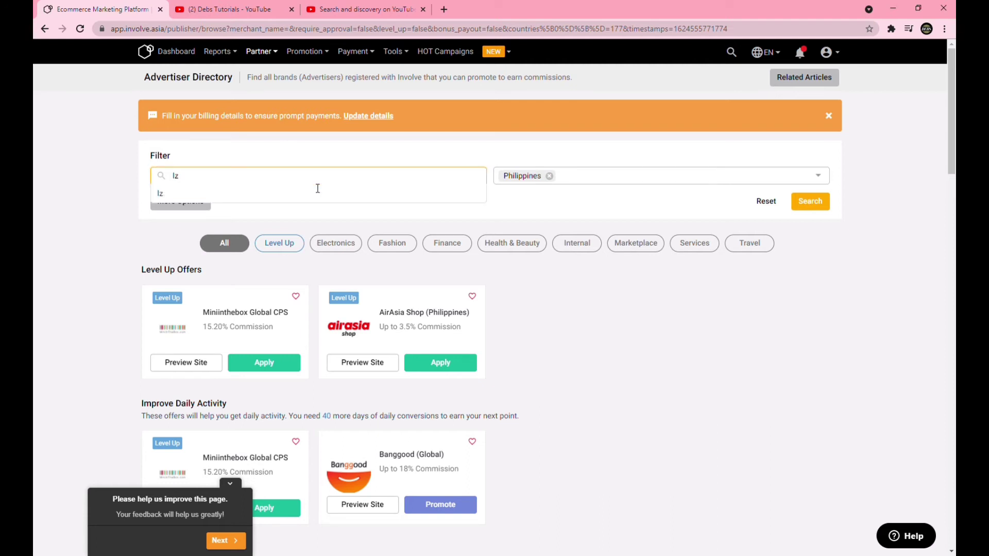
pyautogui.write('zas')
pyautogui.press('BackSpace')
pyautogui.write('da')
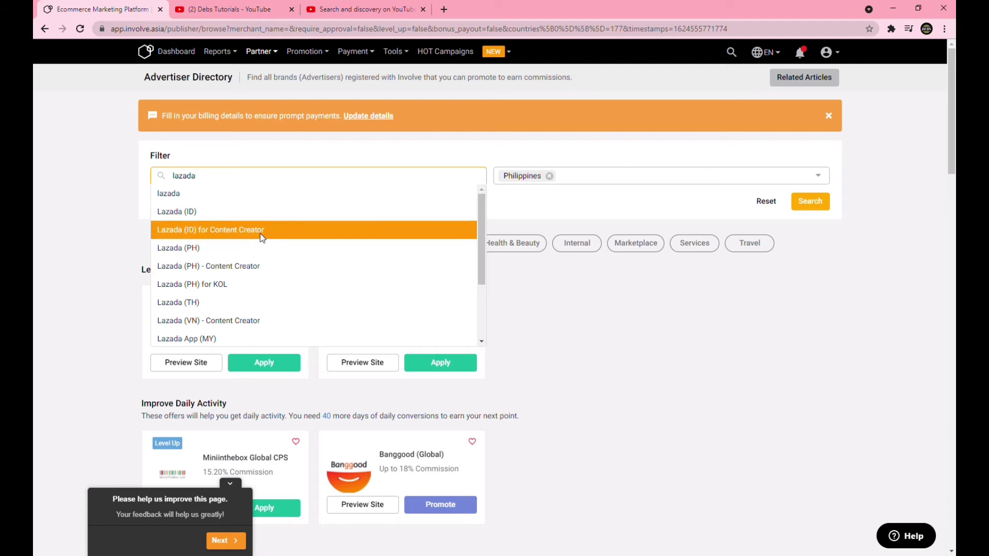
pyautogui.click(264, 247)
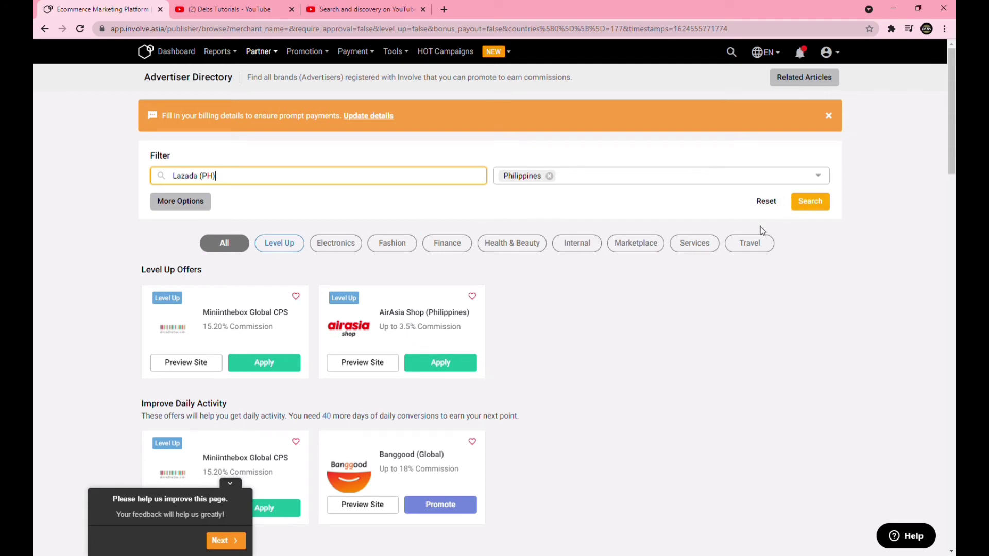
pyautogui.click(816, 209)
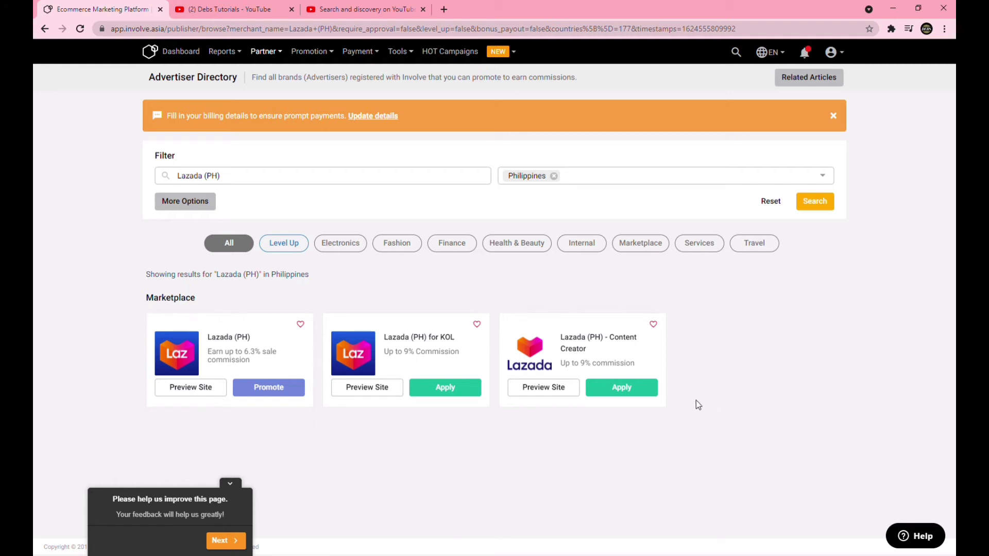
# Apply for the Lazada (PH) - Content Creator offer and dismiss the confirmation
pyautogui.click(639, 395)
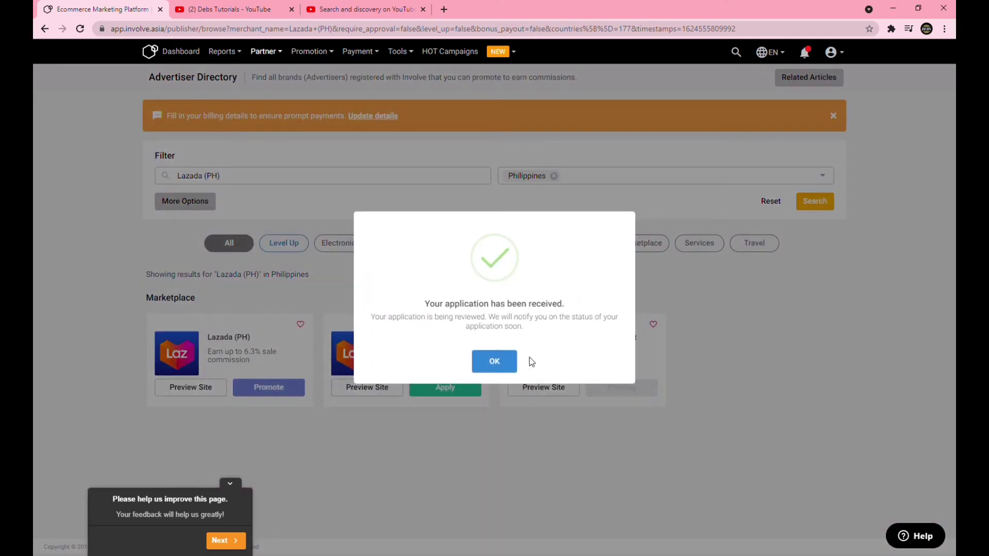
pyautogui.click(495, 362)
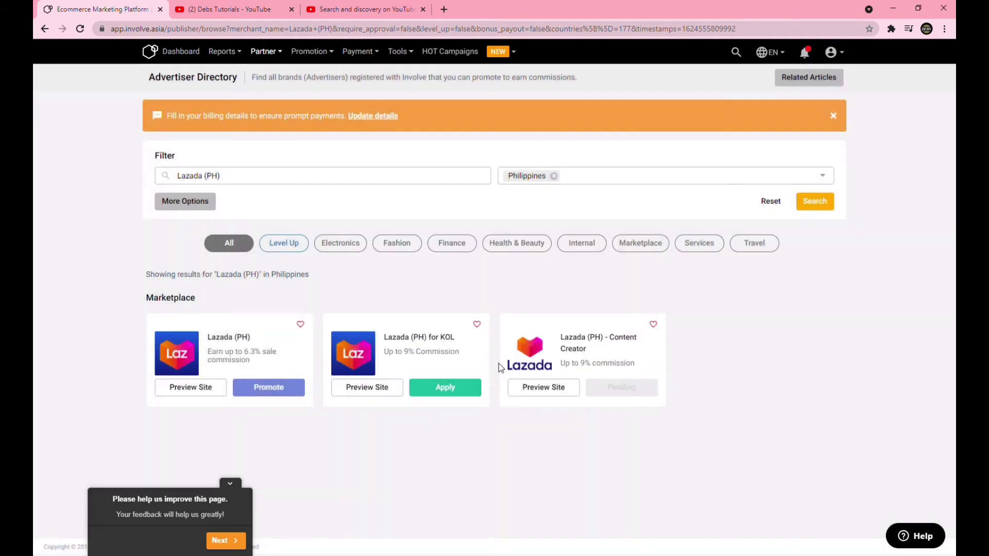
# Open the Lazada (PH) for KOL application, answer the traffic source question with "Facebook" and clear that answer again
pyautogui.click(460, 394)
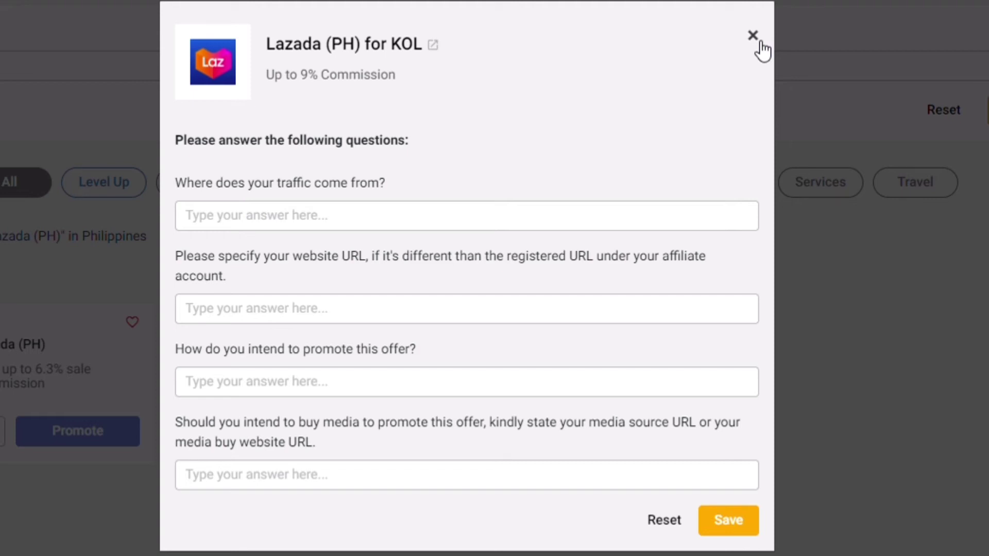
pyautogui.click(459, 229)
pyautogui.write('Facebook')
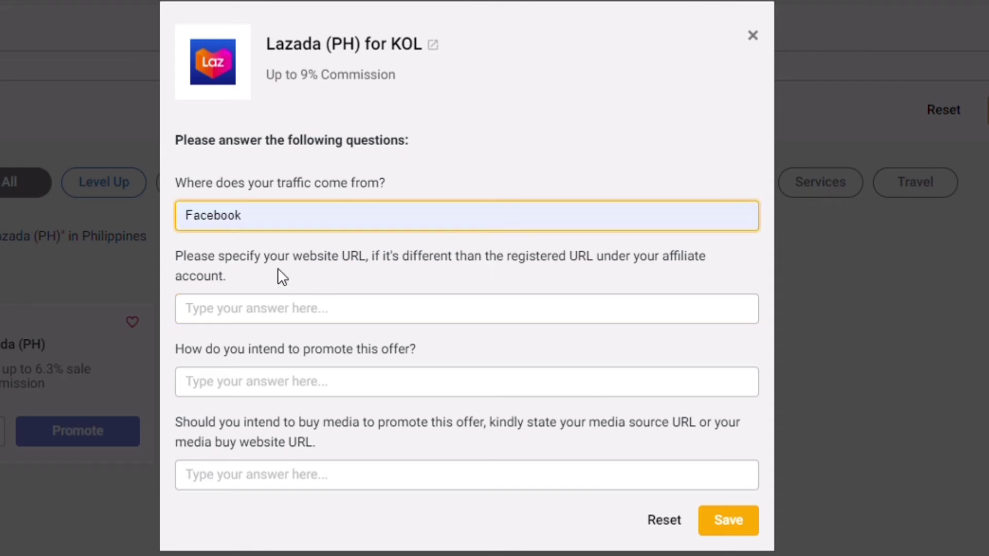
pyautogui.click(302, 316)
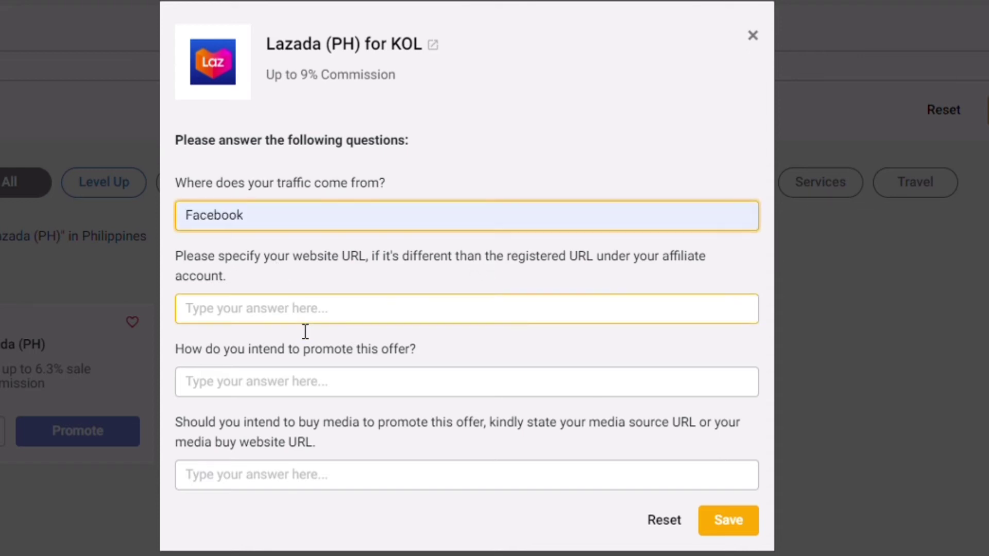
pyautogui.click(284, 230)
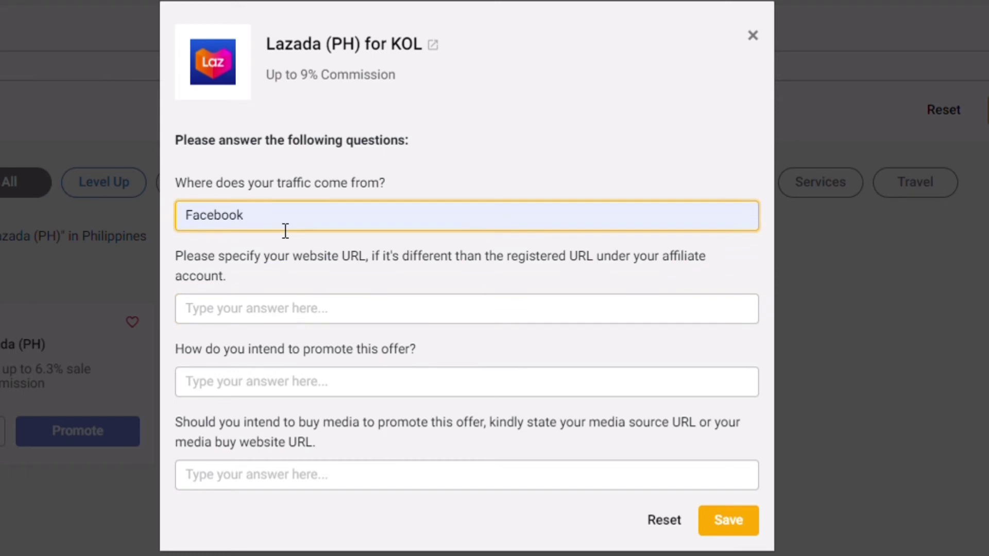
pyautogui.moveTo(285, 228); pyautogui.dragTo(165, 221)
pyautogui.press('BackSpace')
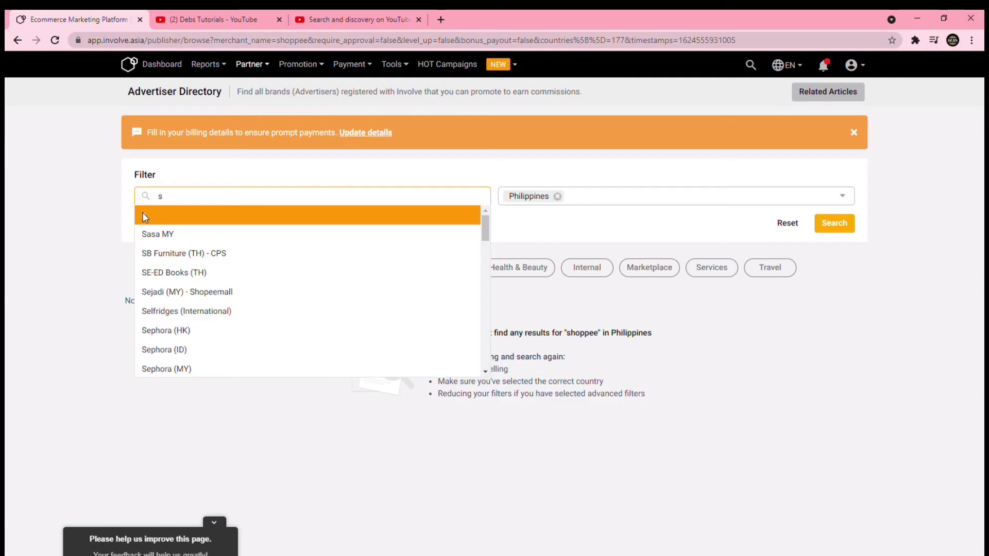
# Search the advertiser directory for Shopee PH in the Philippines
pyautogui.write('ho')
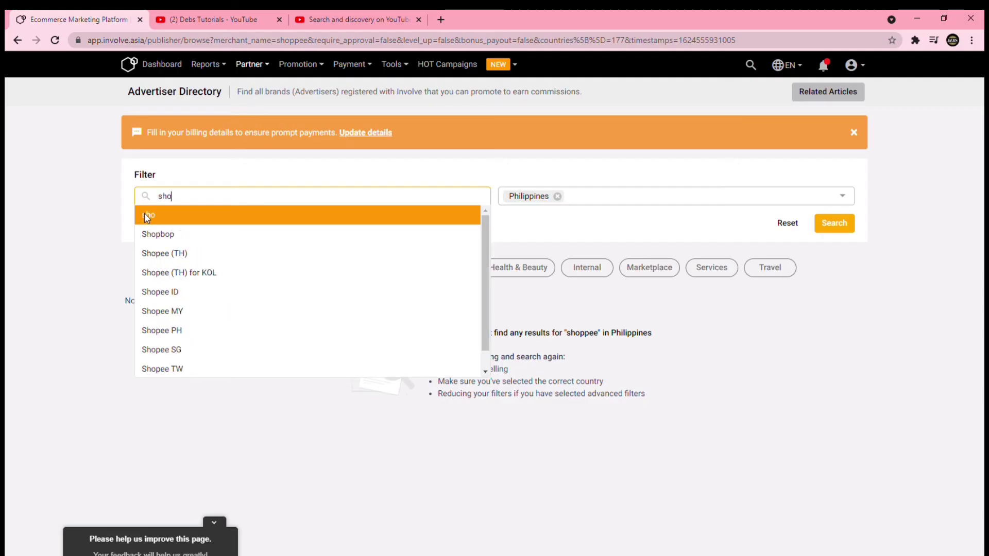
pyautogui.click(175, 331)
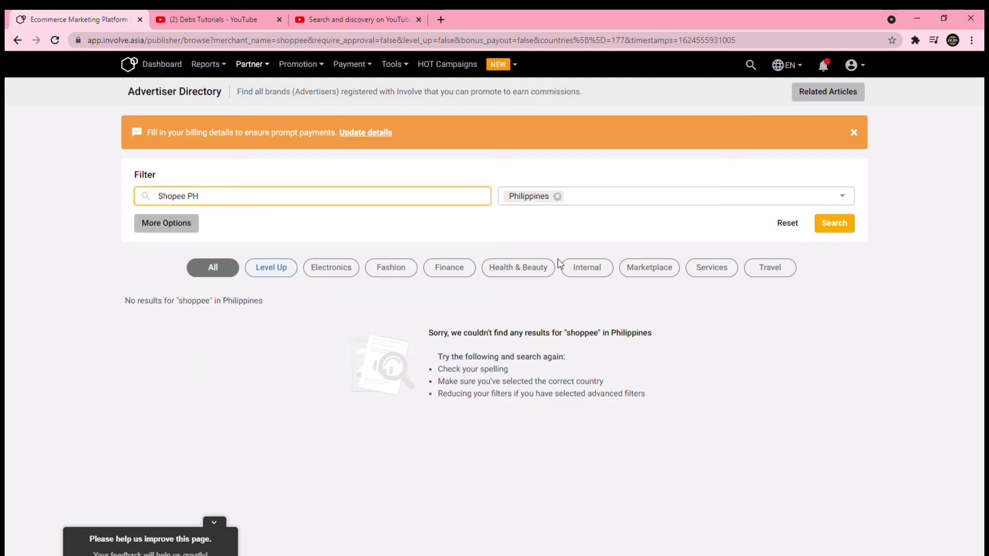
pyautogui.click(829, 225)
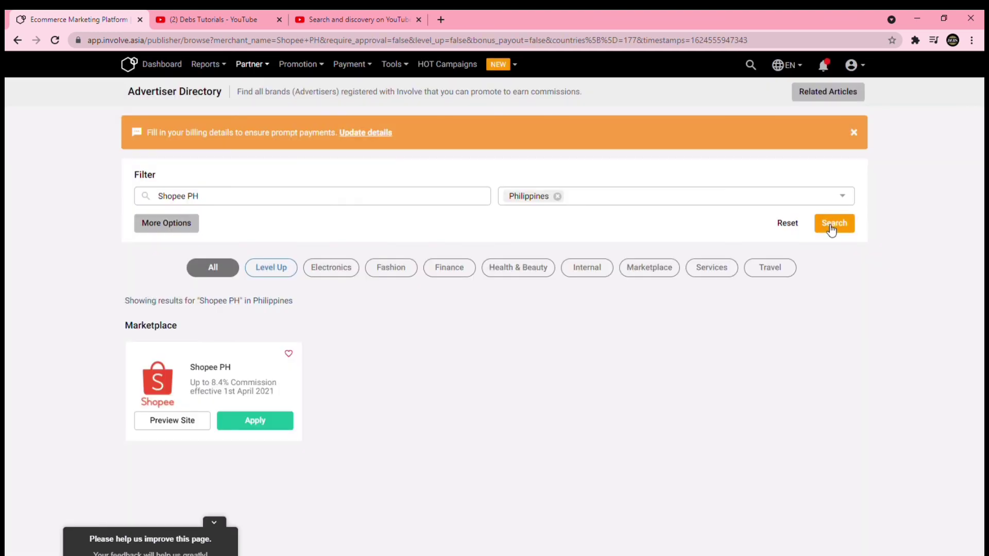
# Apply for the Shopee PH offer with "youtube" as traffic source and promotion method and the YouTube channel URL as website and media source
pyautogui.click(266, 426)
pyautogui.click(449, 295)
pyautogui.write('youtube')
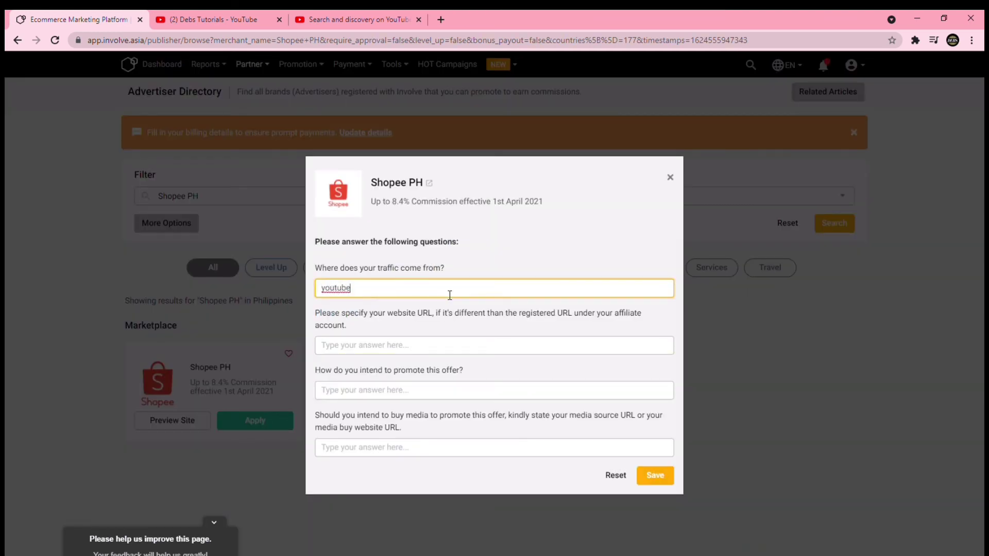
pyautogui.click(447, 350)
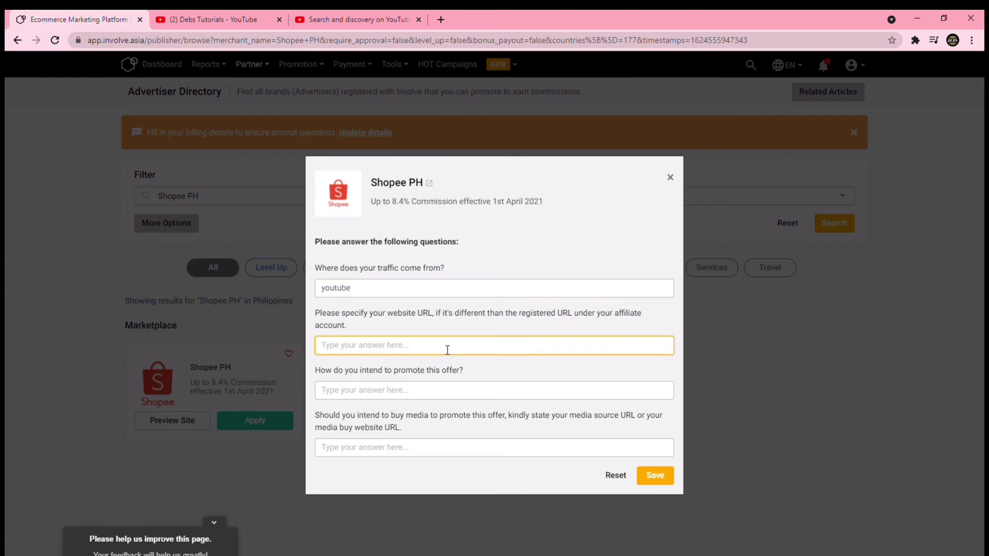
pyautogui.write('https://www.youtube.com/channel/UC9CjEZXPiY39URLFHJ_-n1g')
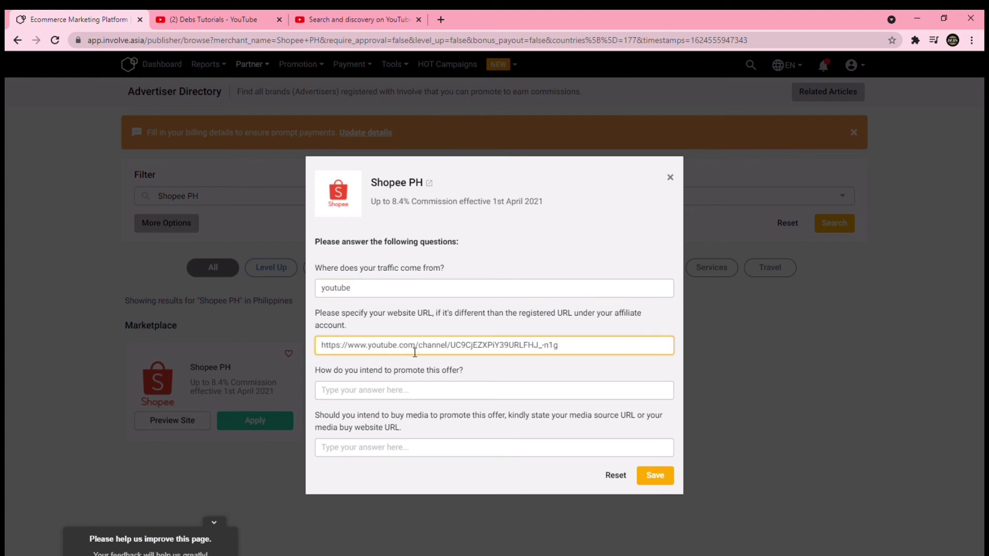
pyautogui.click(431, 394)
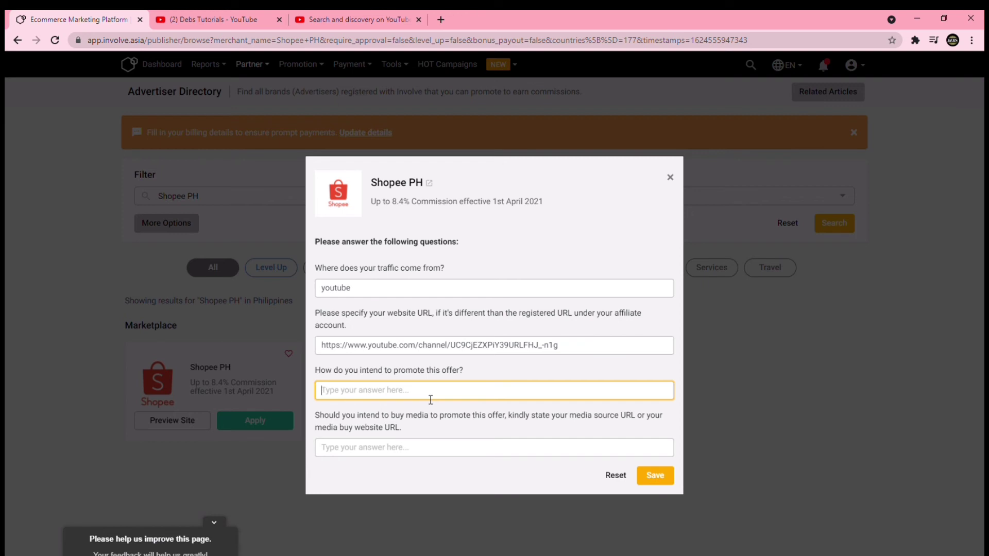
pyautogui.write('youtube')
pyautogui.click(424, 452)
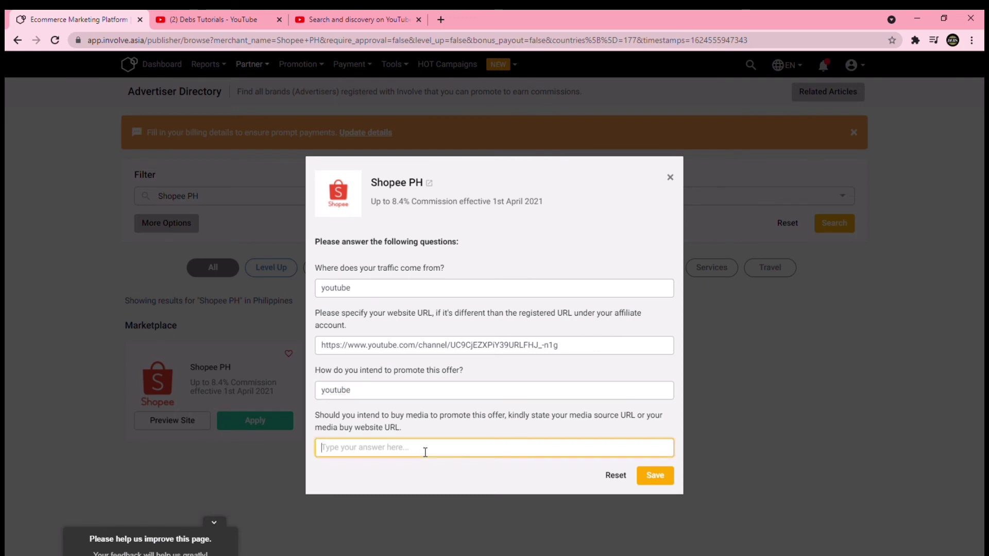
pyautogui.write('https://www.youtube.com/channel/UC9CjEZXPiY39URLFHJ_-n1g')
pyautogui.click(664, 475)
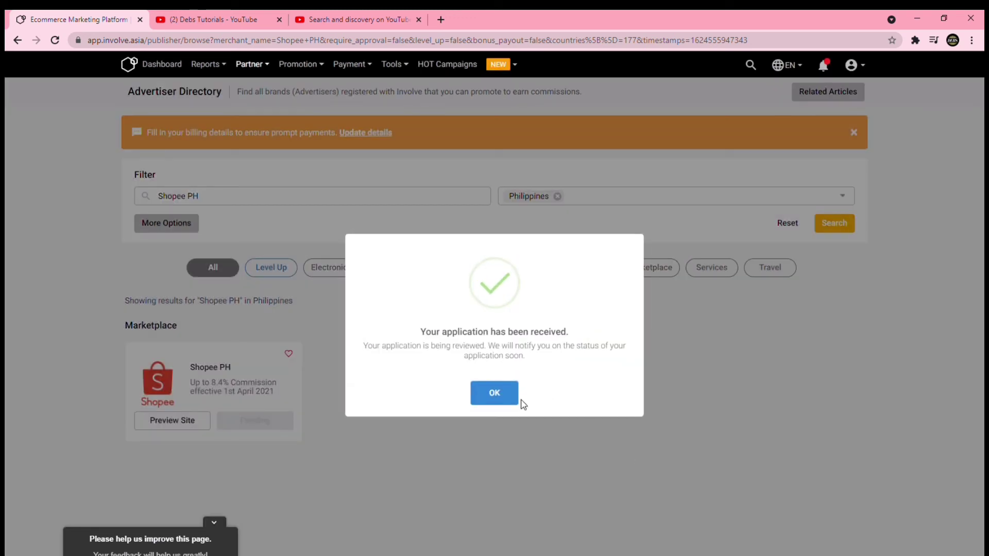
pyautogui.moveTo(428, 340); pyautogui.dragTo(522, 369)
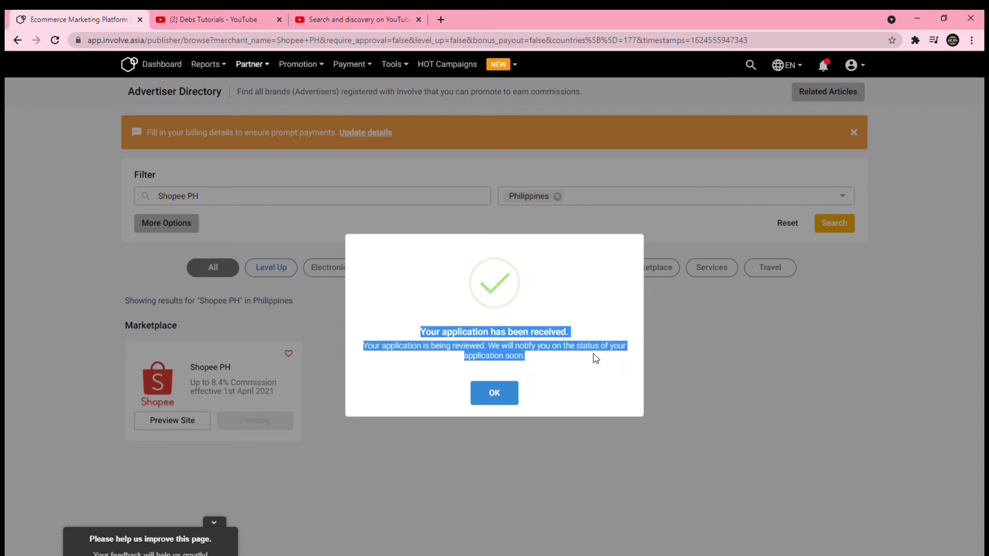
pyautogui.click(504, 400)
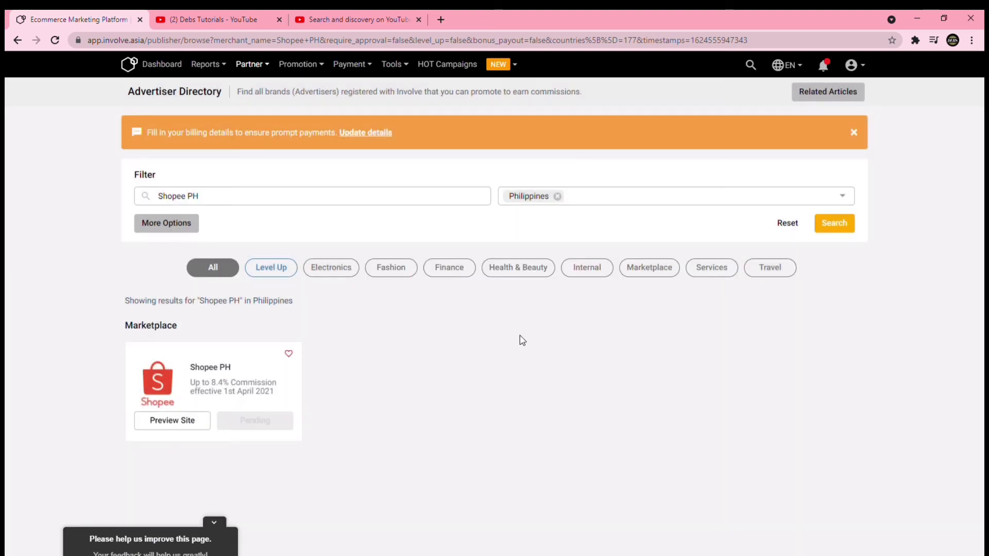
# Clear the Shopee PH search term and list all advertisers for the Philippines down to the Fashion category
pyautogui.click(238, 203)
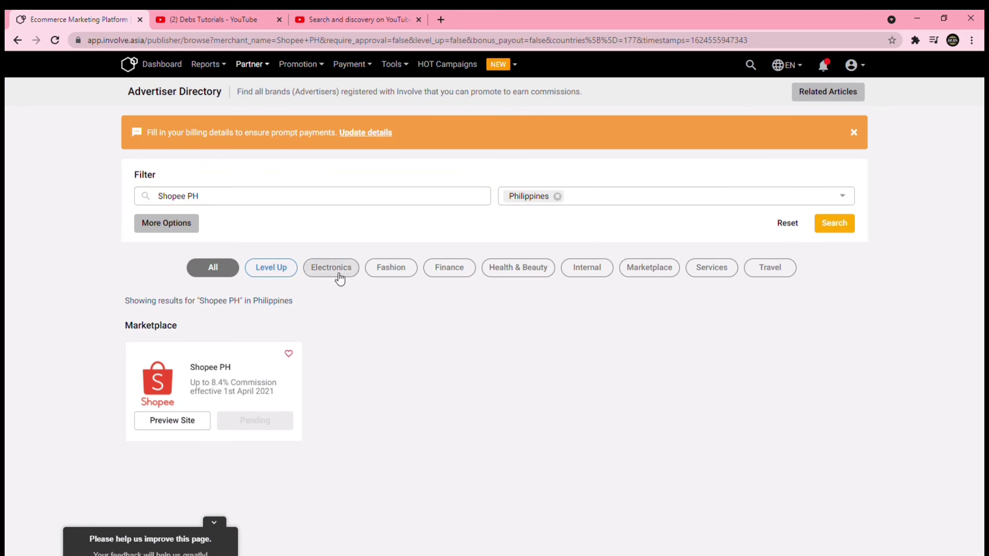
pyautogui.scroll(-7, 415, 345)
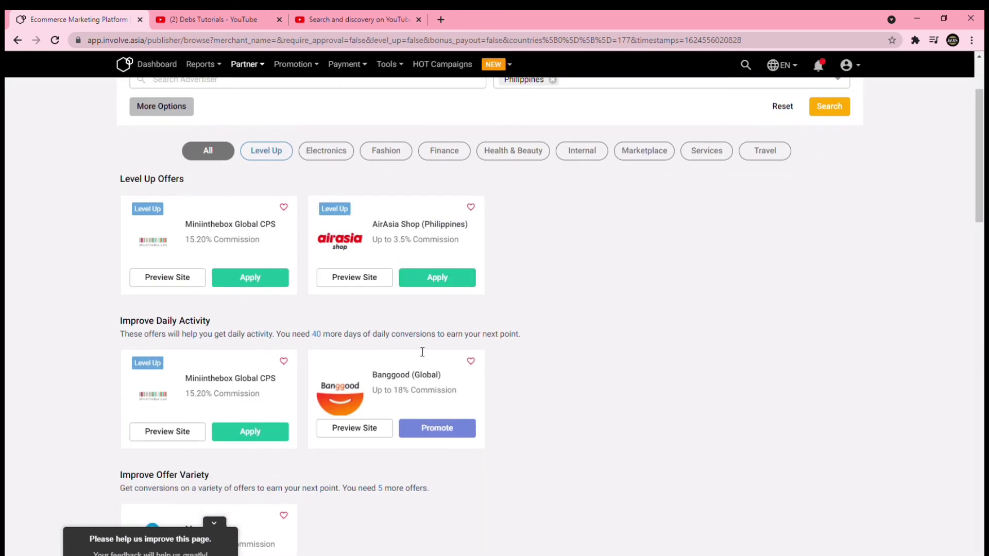
pyautogui.scroll(-10, 418, 352)
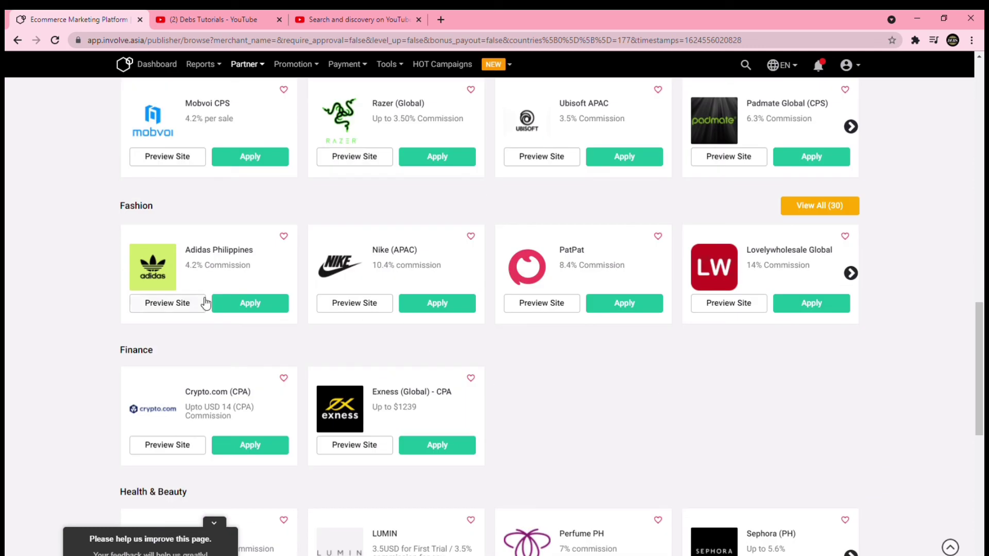
# Apply for the Adidas Philippines offer, answering with "youtube" and the YouTube channel URL, and dismiss the confirmation
pyautogui.click(252, 304)
pyautogui.click(409, 289)
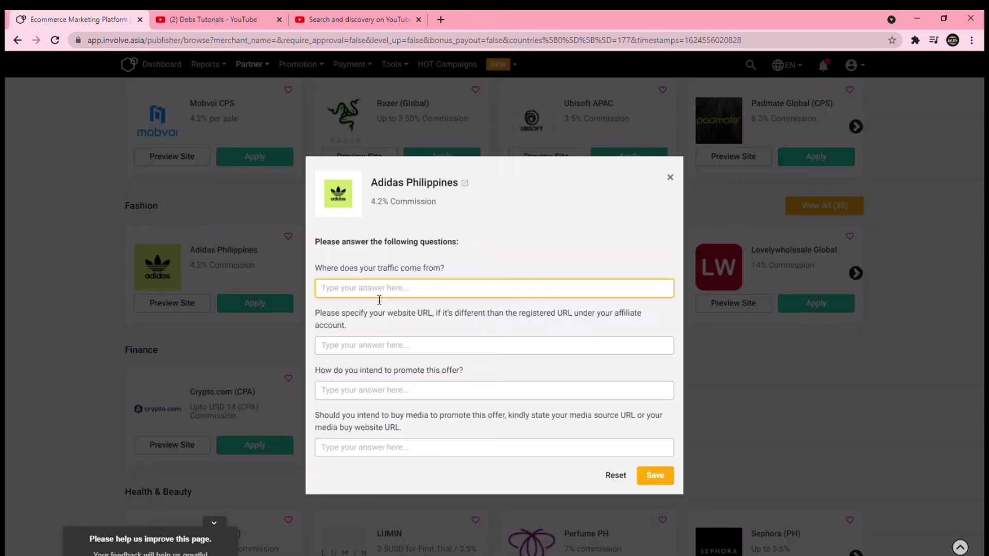
pyautogui.click(379, 336)
pyautogui.click(380, 349)
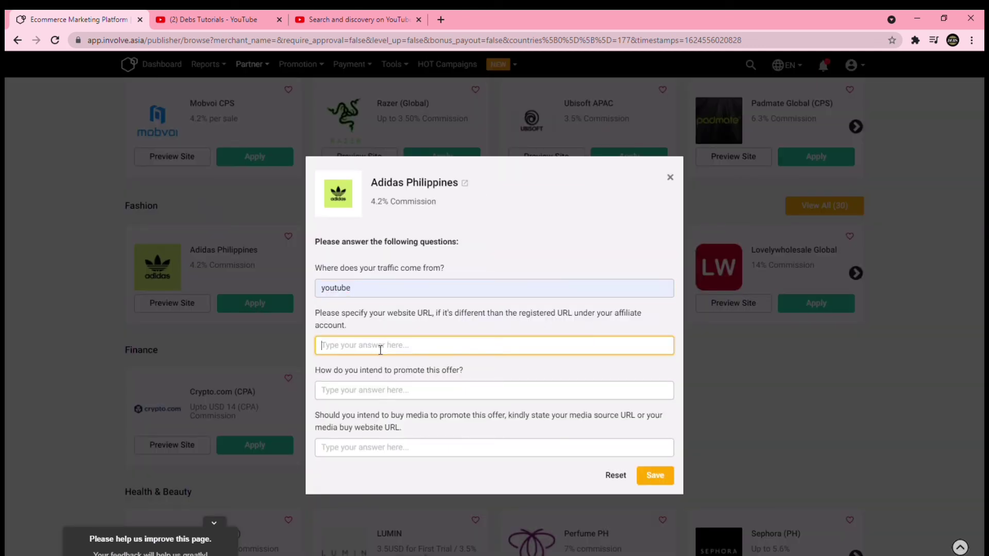
pyautogui.click(458, 372)
pyautogui.click(447, 393)
pyautogui.click(384, 406)
pyautogui.click(396, 449)
pyautogui.click(396, 466)
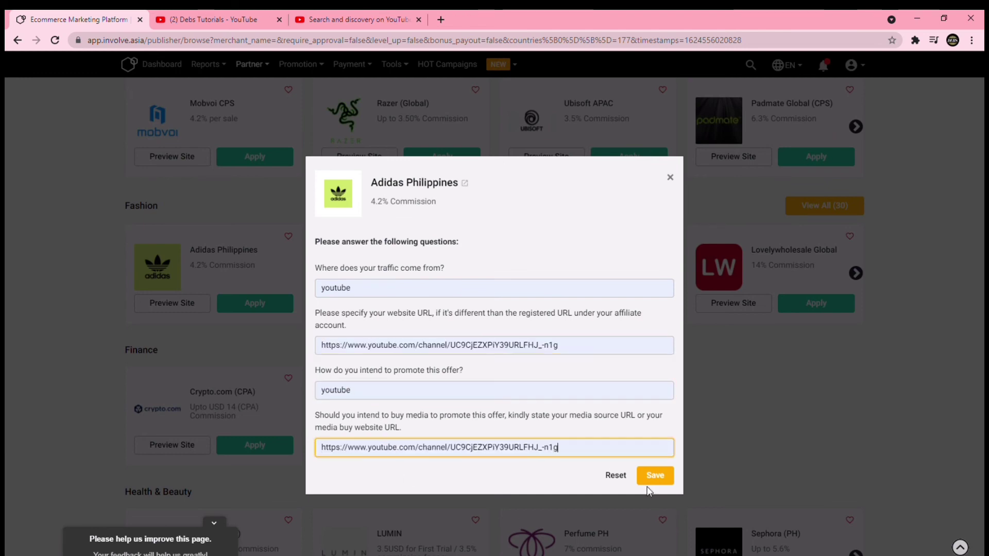
pyautogui.click(655, 475)
pyautogui.click(493, 390)
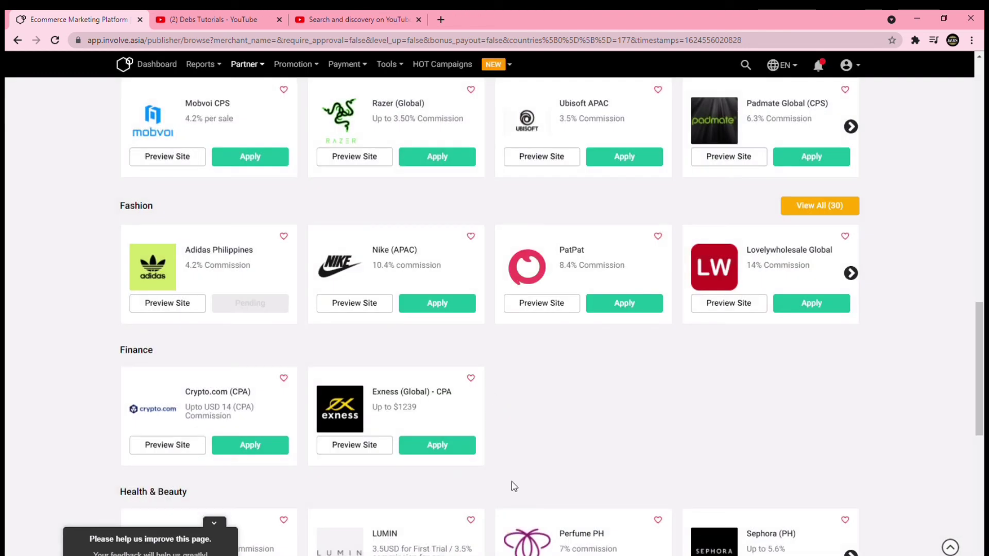
# Apply for the Nike (APAC) offer, answering with "youtube" and the YouTube channel URL, and dismiss the confirmation
pyautogui.click(439, 308)
pyautogui.click(433, 299)
pyautogui.click(385, 325)
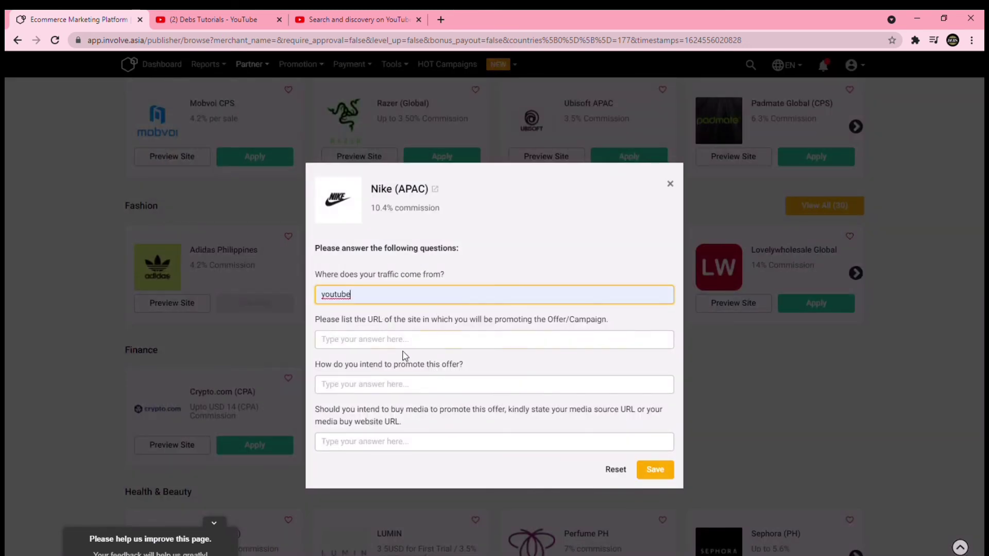
pyautogui.click(407, 340)
pyautogui.click(421, 368)
pyautogui.click(435, 386)
pyautogui.click(366, 414)
pyautogui.click(399, 448)
pyautogui.click(399, 464)
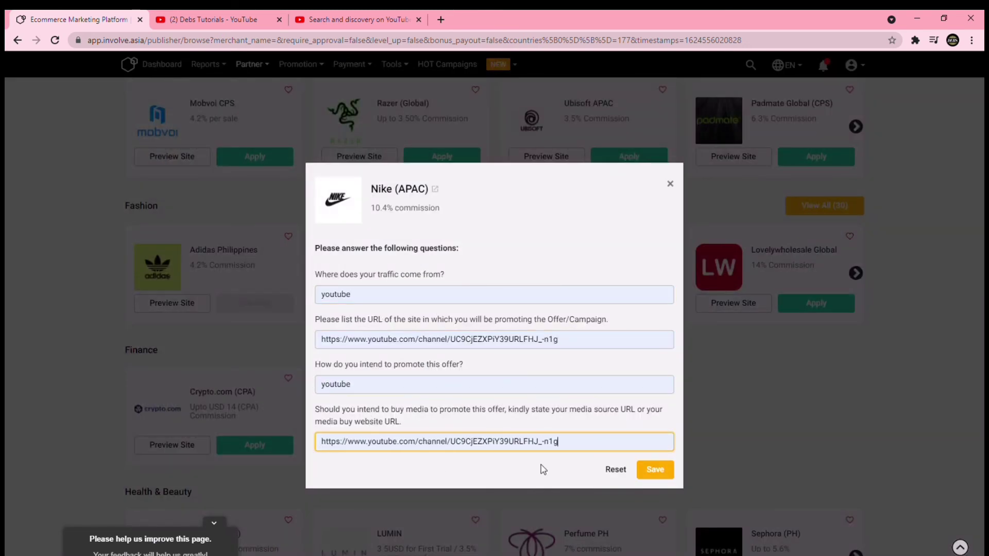
pyautogui.click(655, 469)
pyautogui.click(493, 391)
# Browse the remaining advertiser categories, preview the Express VPN site from Services, and return to the advertiser directory
pyautogui.scroll(-3, 474, 411)
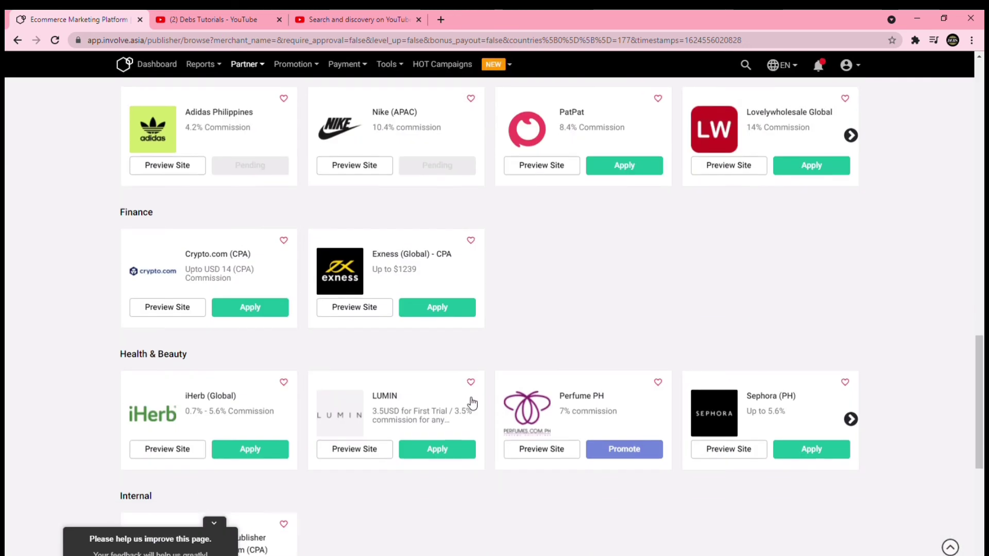
pyautogui.scroll(-3, 469, 401)
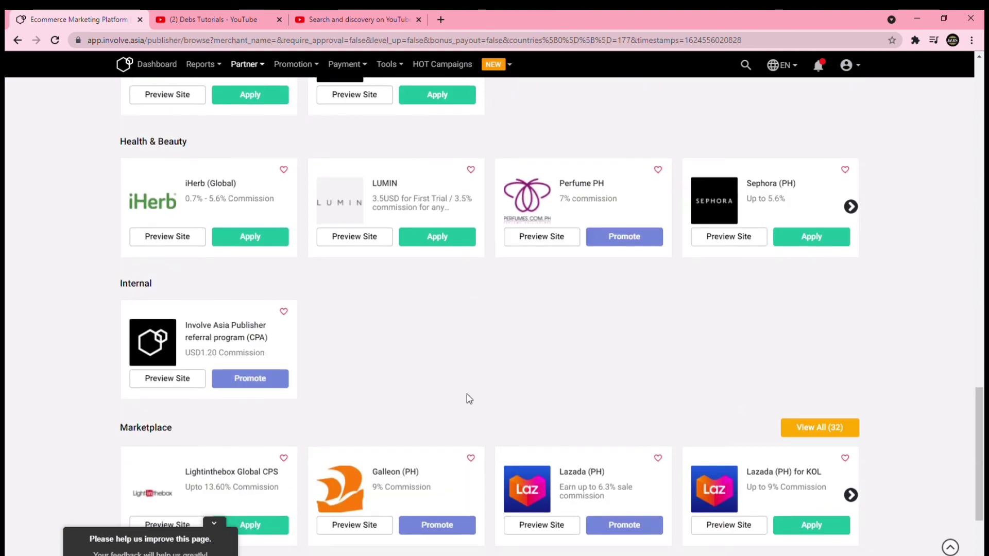
pyautogui.scroll(-3, 468, 400)
pyautogui.scroll(-2, 468, 399)
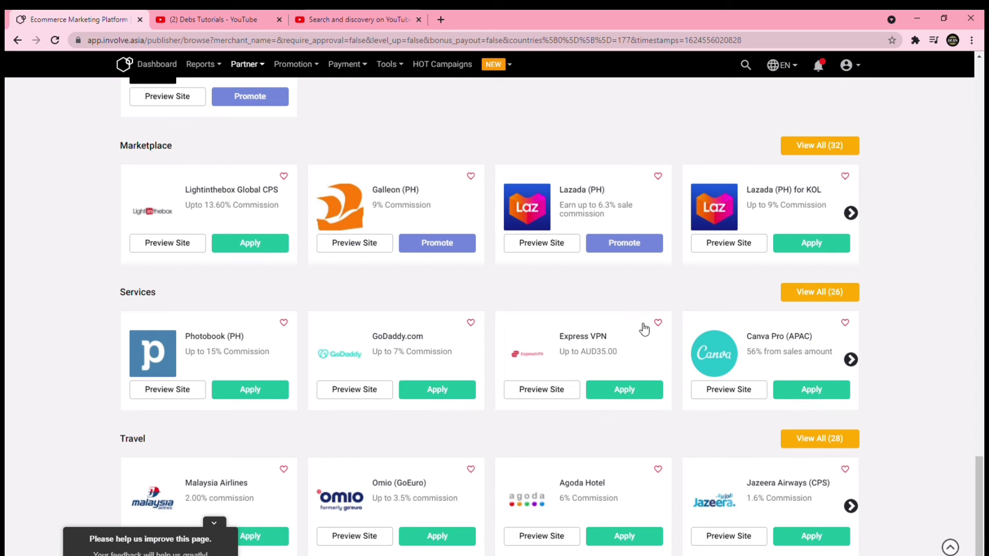
pyautogui.click(556, 390)
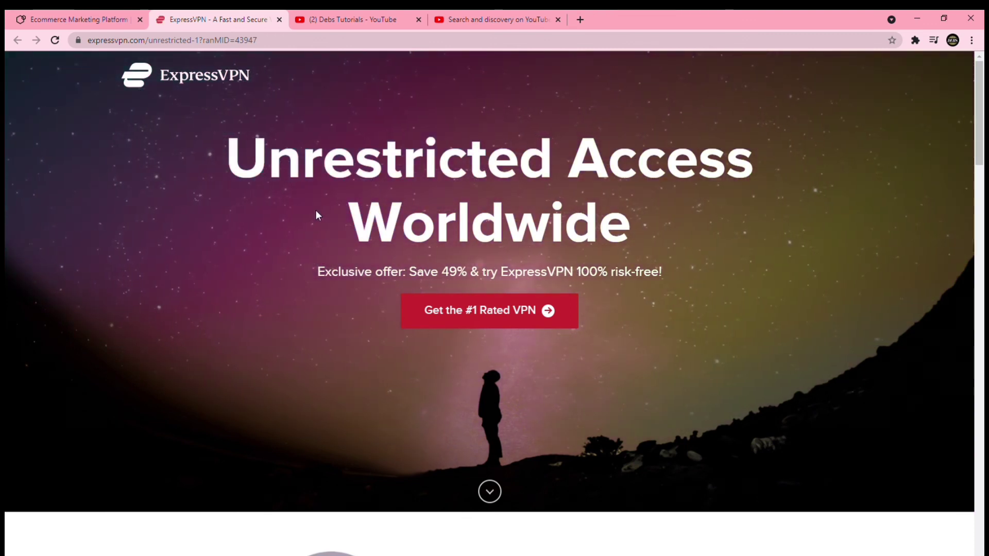
pyautogui.scroll(-9, 323, 403)
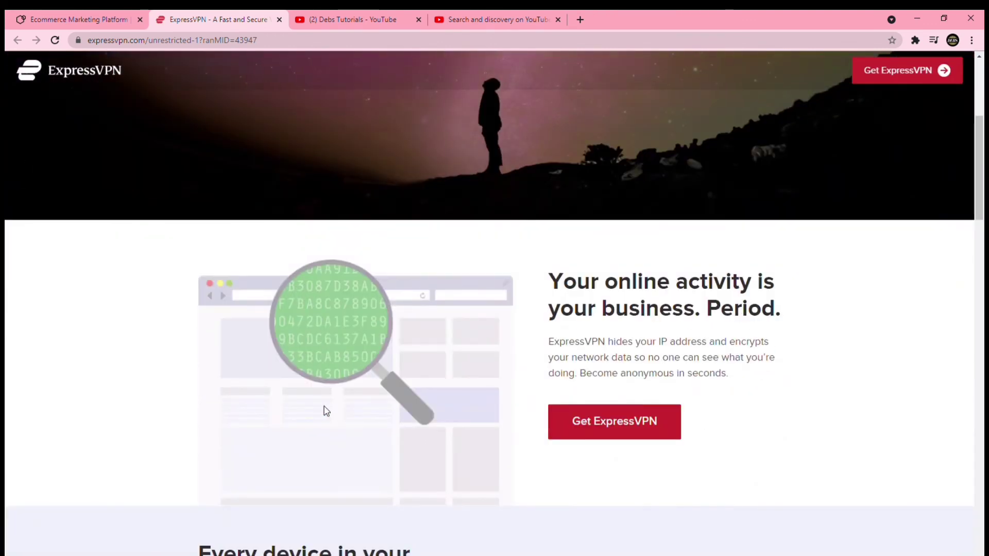
pyautogui.scroll(10, 329, 412)
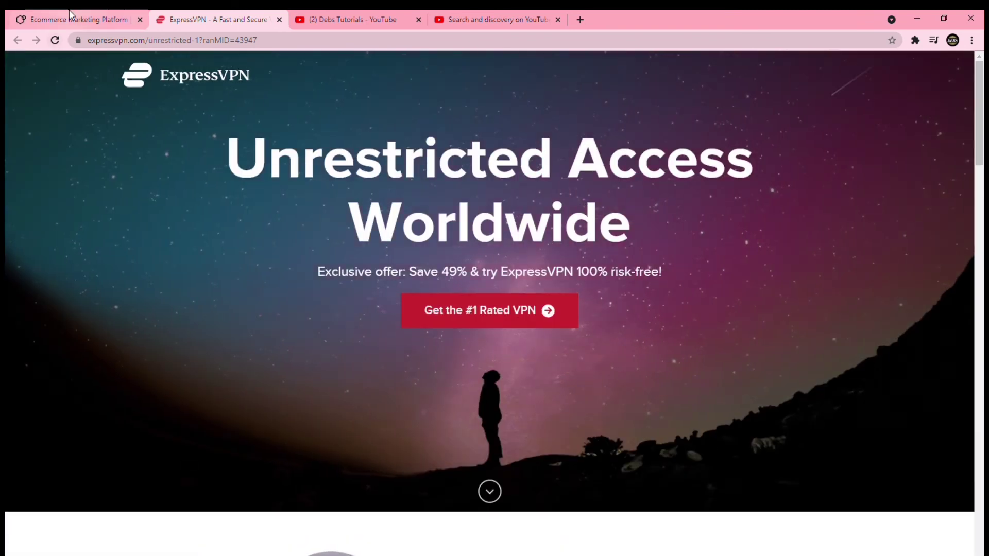
pyautogui.click(83, 20)
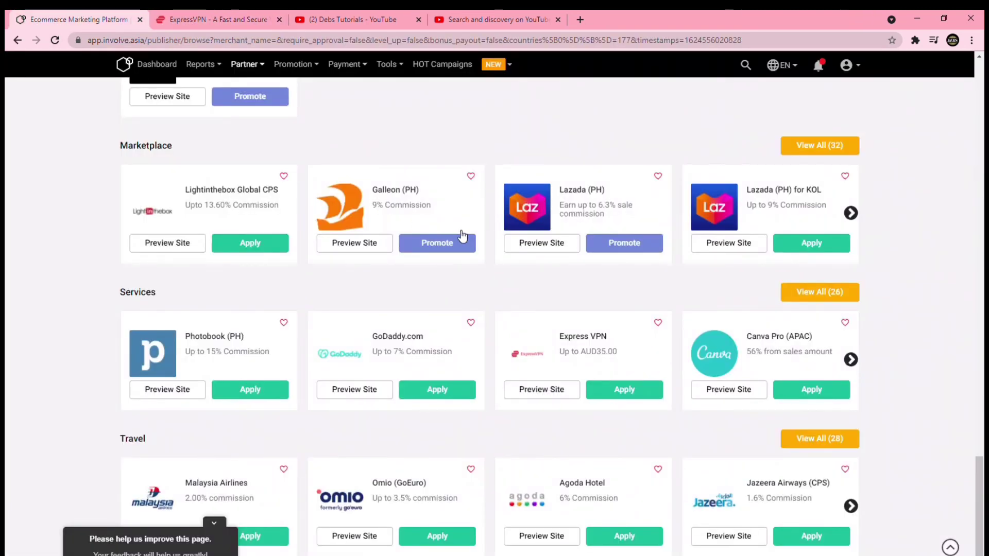
pyautogui.moveTo(366, 355); pyautogui.dragTo(405, 370)
# Apply for the Canva Pro (APAC) offer with "youtube" for traffic, promotion and ad placement and the channel URL for website and social media platform
pyautogui.click(794, 393)
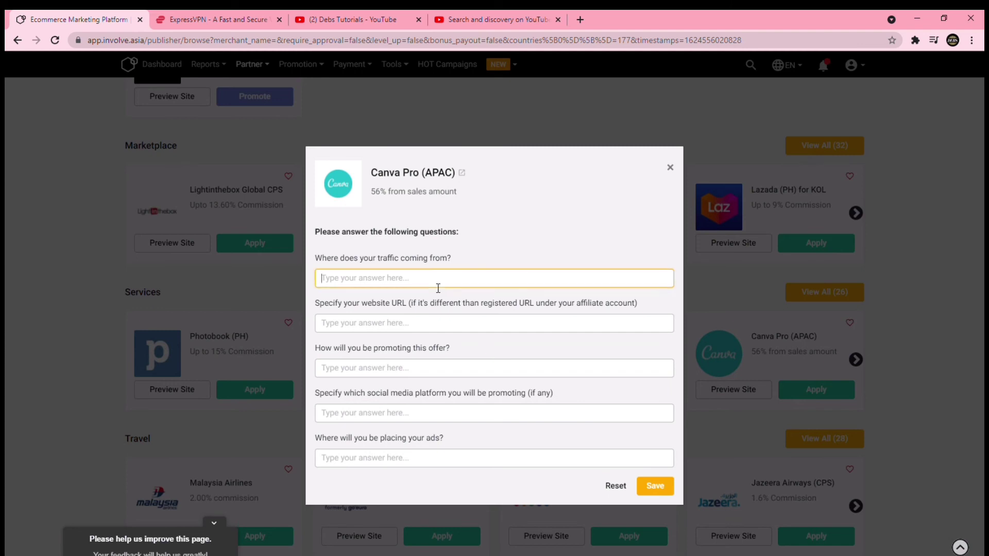
pyautogui.click(392, 309)
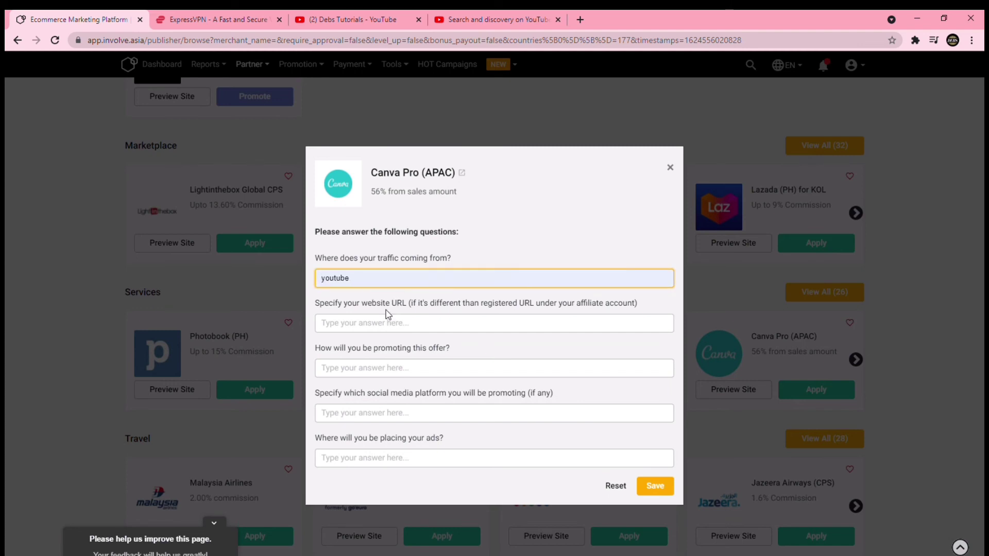
pyautogui.click(394, 324)
pyautogui.click(406, 352)
pyautogui.click(370, 368)
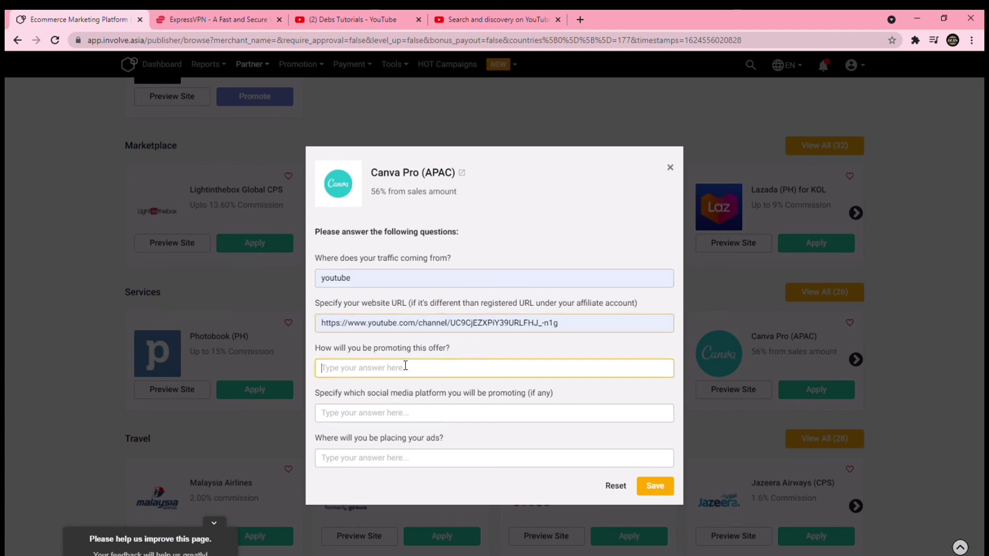
pyautogui.click(370, 394)
pyautogui.click(405, 415)
pyautogui.click(412, 448)
pyautogui.click(430, 466)
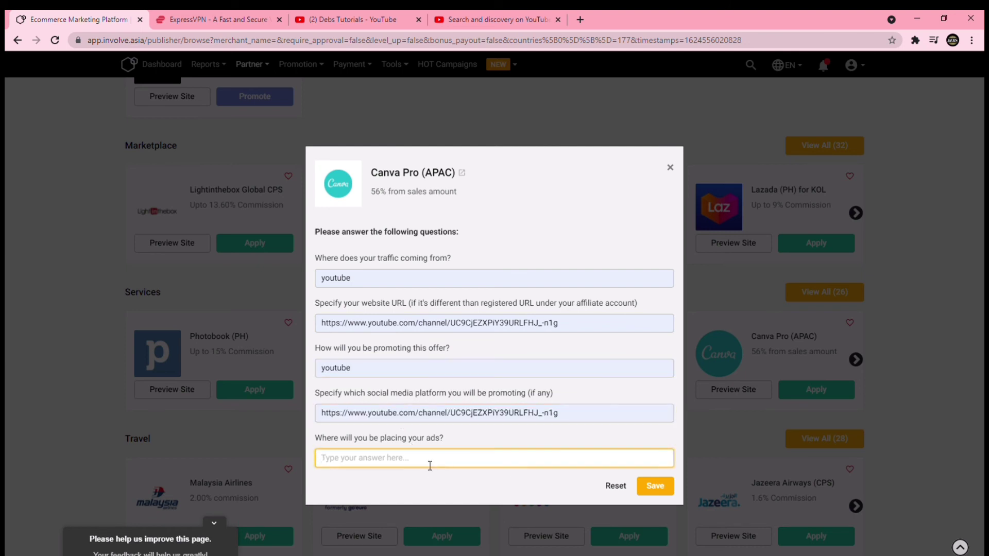
pyautogui.write('youtube')
pyautogui.click(654, 486)
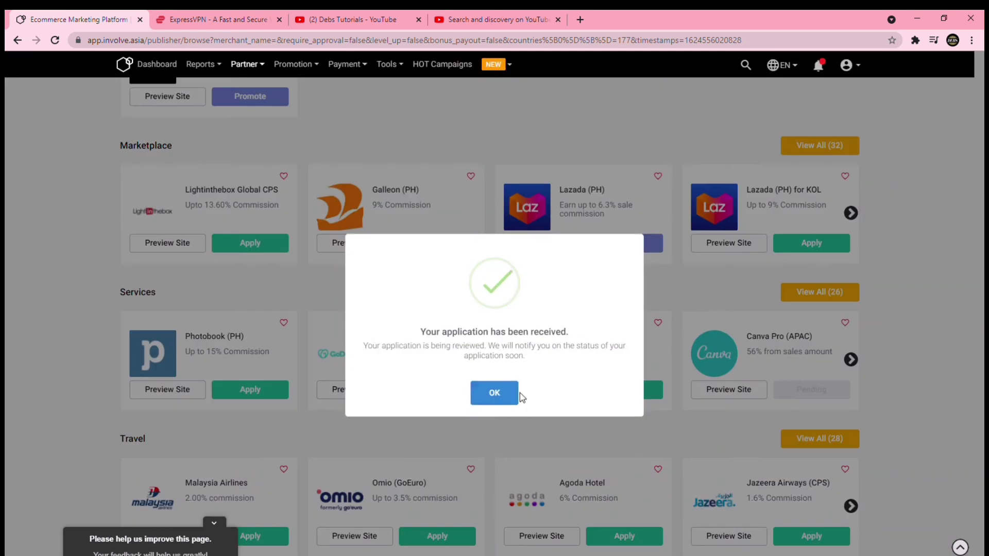
pyautogui.click(488, 397)
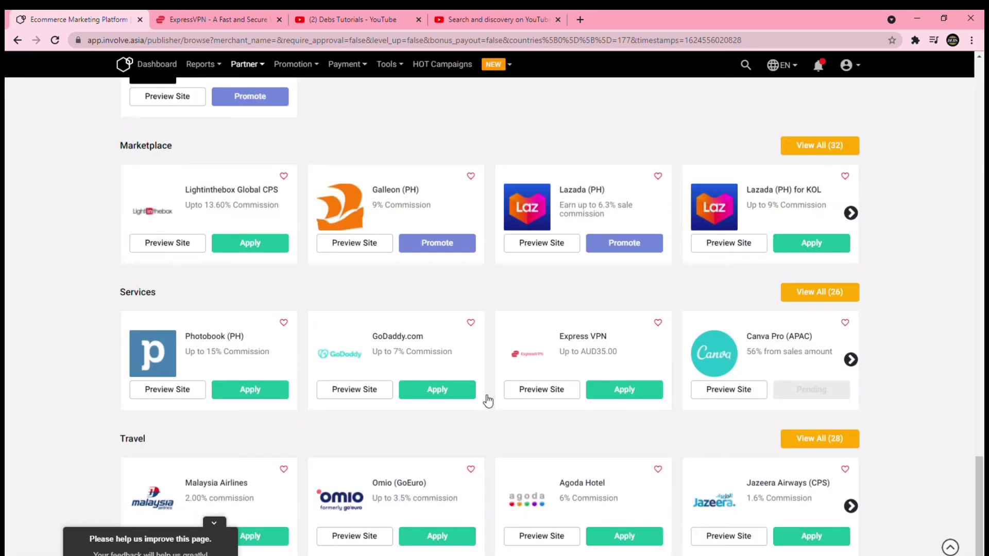
# Apply for the GoDaddy.com offer with "youtube" as traffic source and promotion method and the YouTube channel URL as promotion site and media source
pyautogui.click(436, 390)
pyautogui.click(371, 294)
pyautogui.write('youtube')
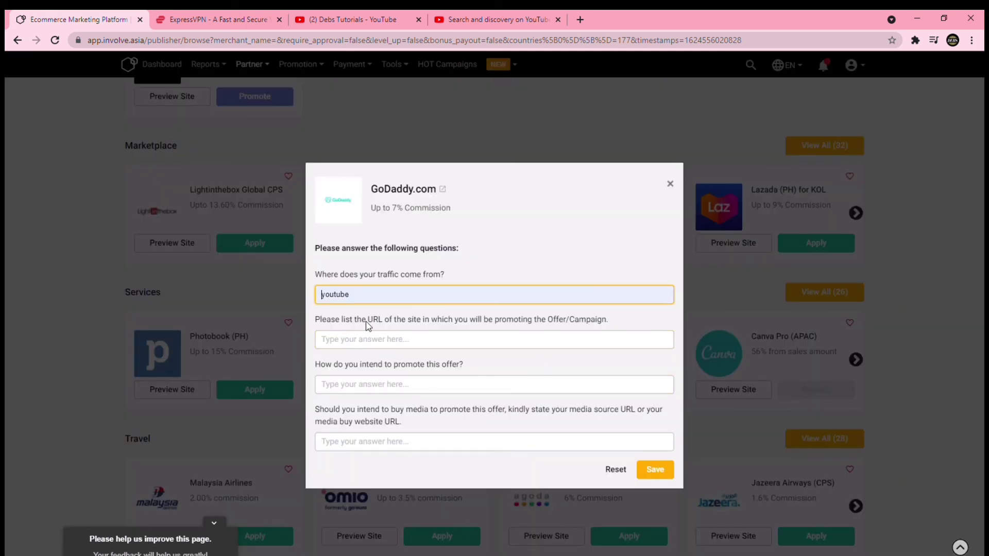
pyautogui.click(371, 339)
pyautogui.write('https://www.youtube.com/channel/UC9CjEZXPiY39URLFHJ_-n1g')
pyautogui.click(395, 386)
pyautogui.write('youtube')
pyautogui.click(382, 441)
pyautogui.write('https://www.youtube.com/channel/UC9CjEZXPiY39URLFHJ_-n1g')
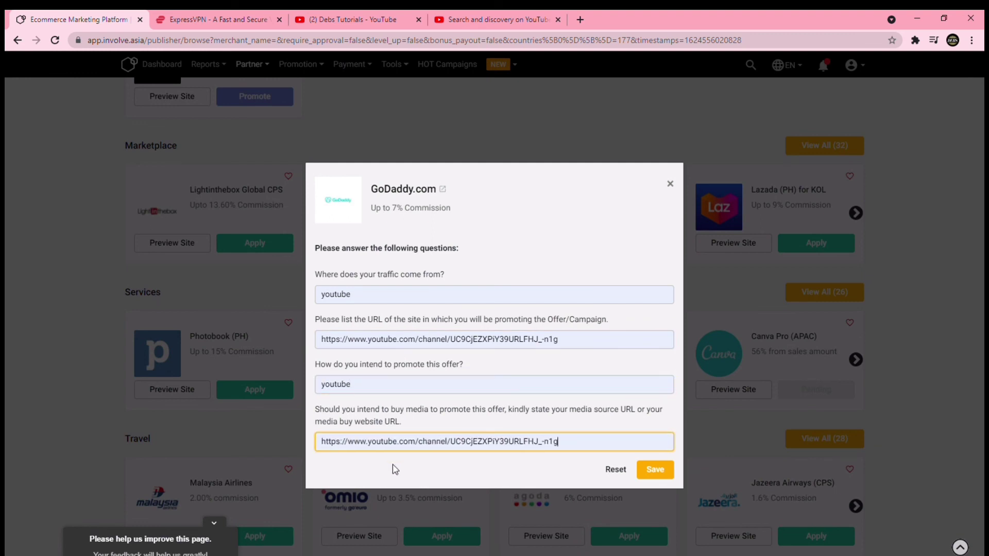
pyautogui.click(654, 469)
pyautogui.click(509, 394)
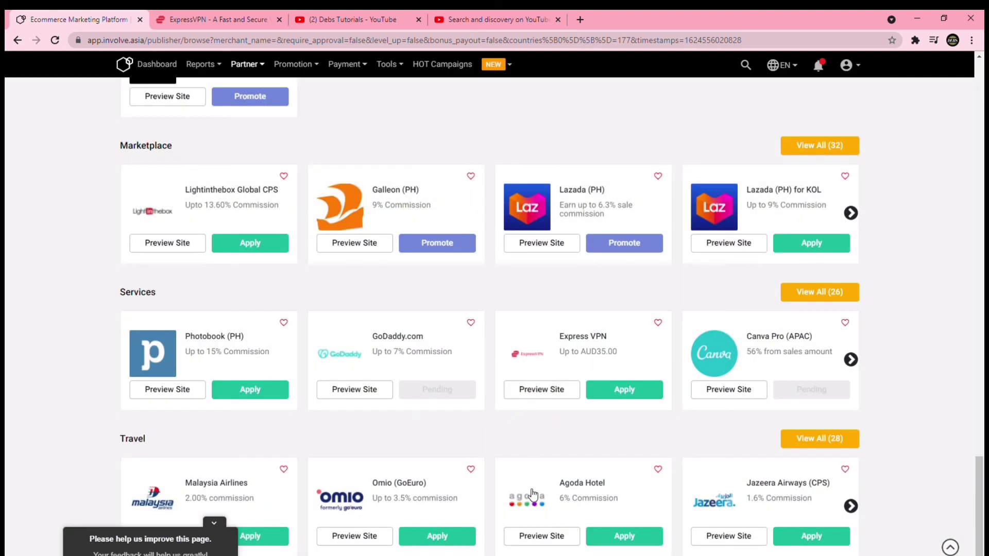
# Check the dashboard notice about the facebook Page property and the offers listed below it
pyautogui.scroll(10, 523, 240)
pyautogui.scroll(15, 476, 324)
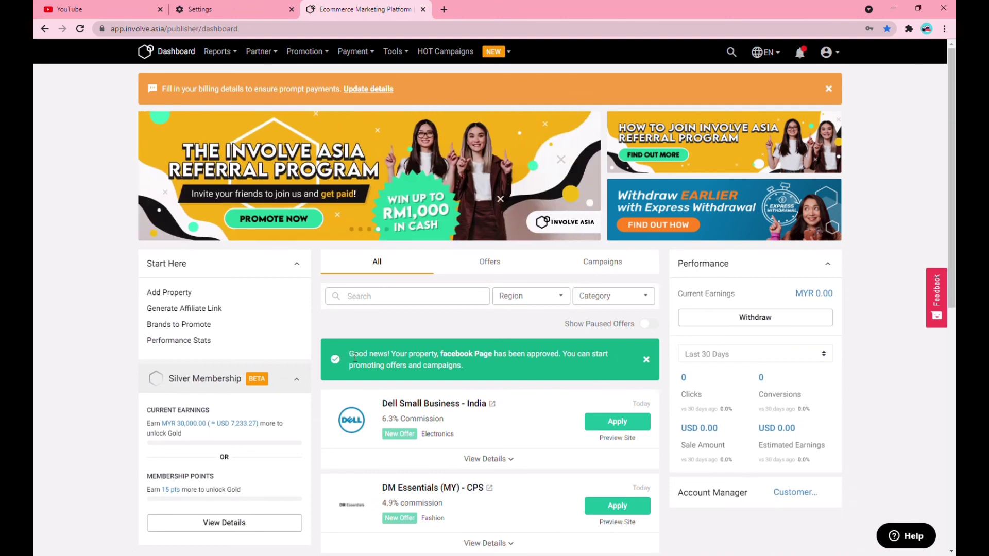
pyautogui.moveTo(355, 356); pyautogui.dragTo(479, 375)
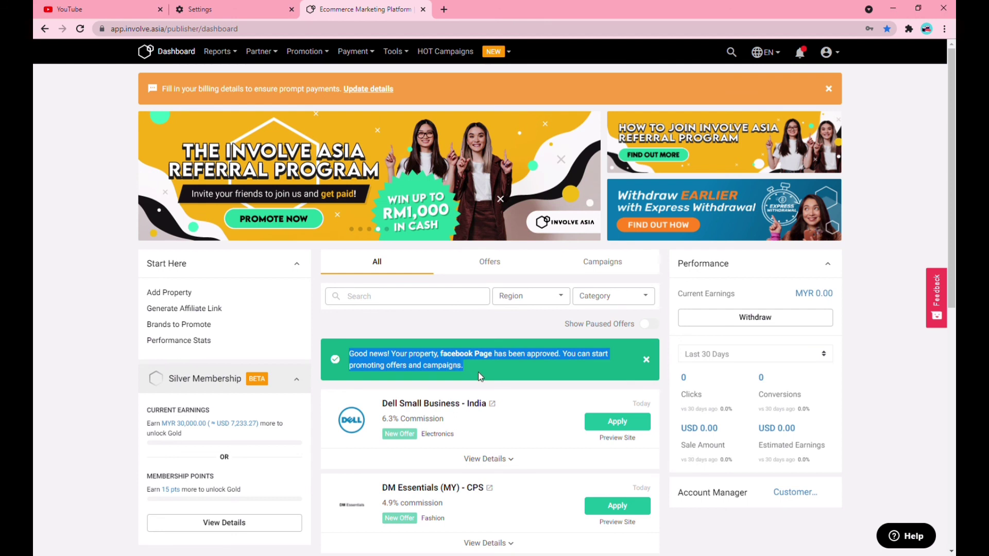
pyautogui.scroll(-2, 525, 360)
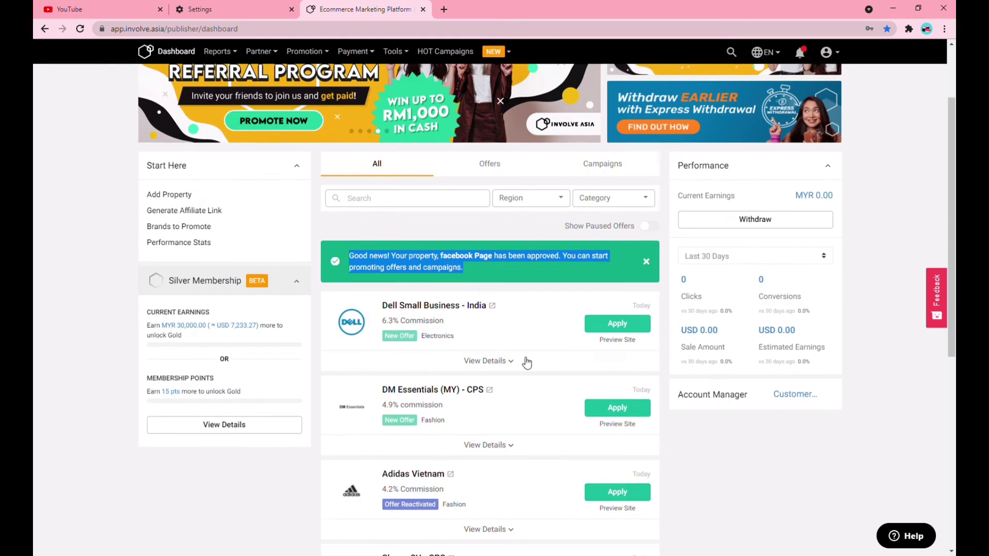